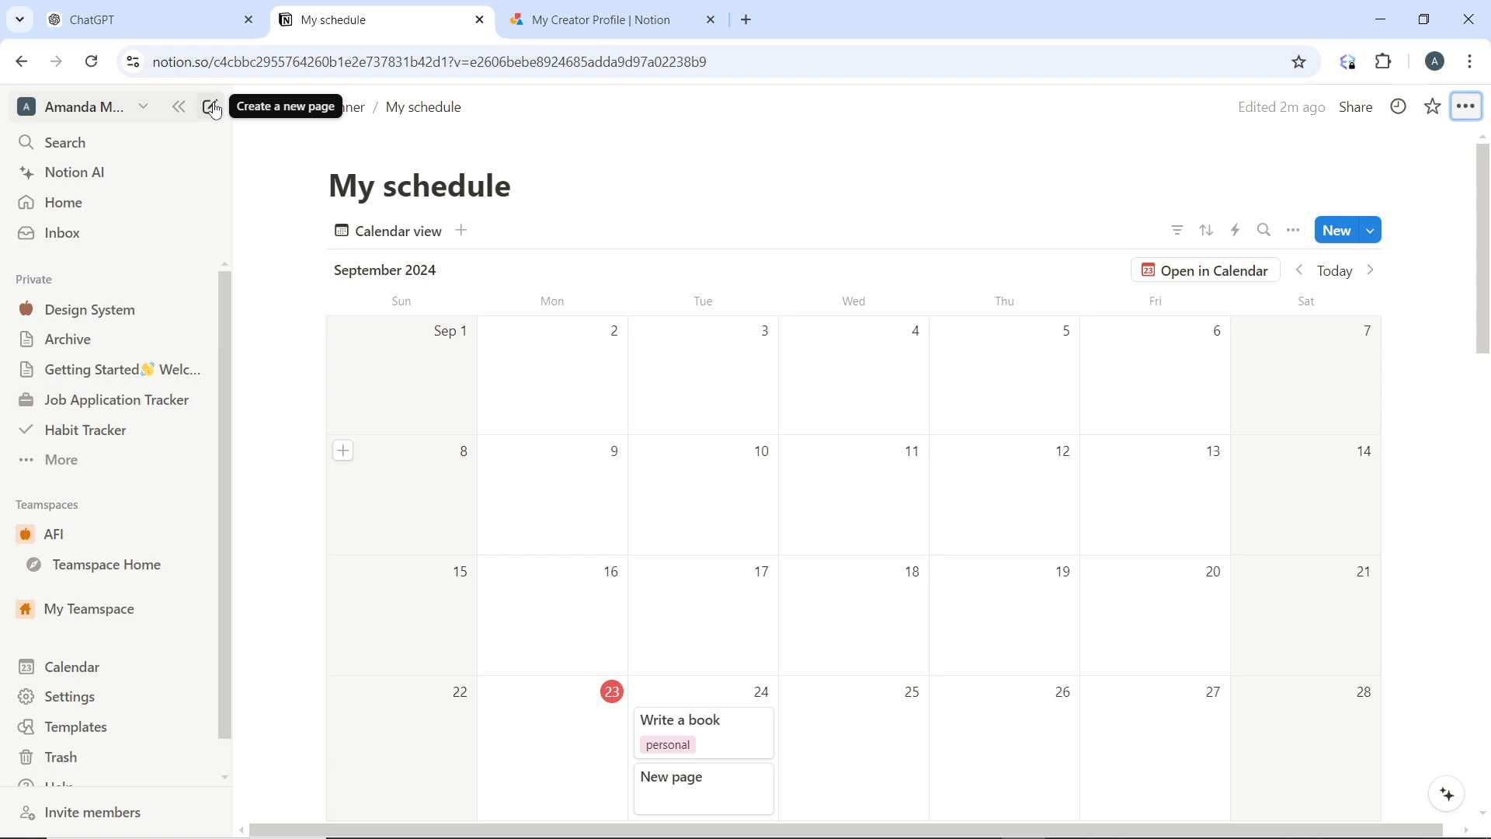
Create a new page titled "Directory of Notes"
left_click(213, 109)
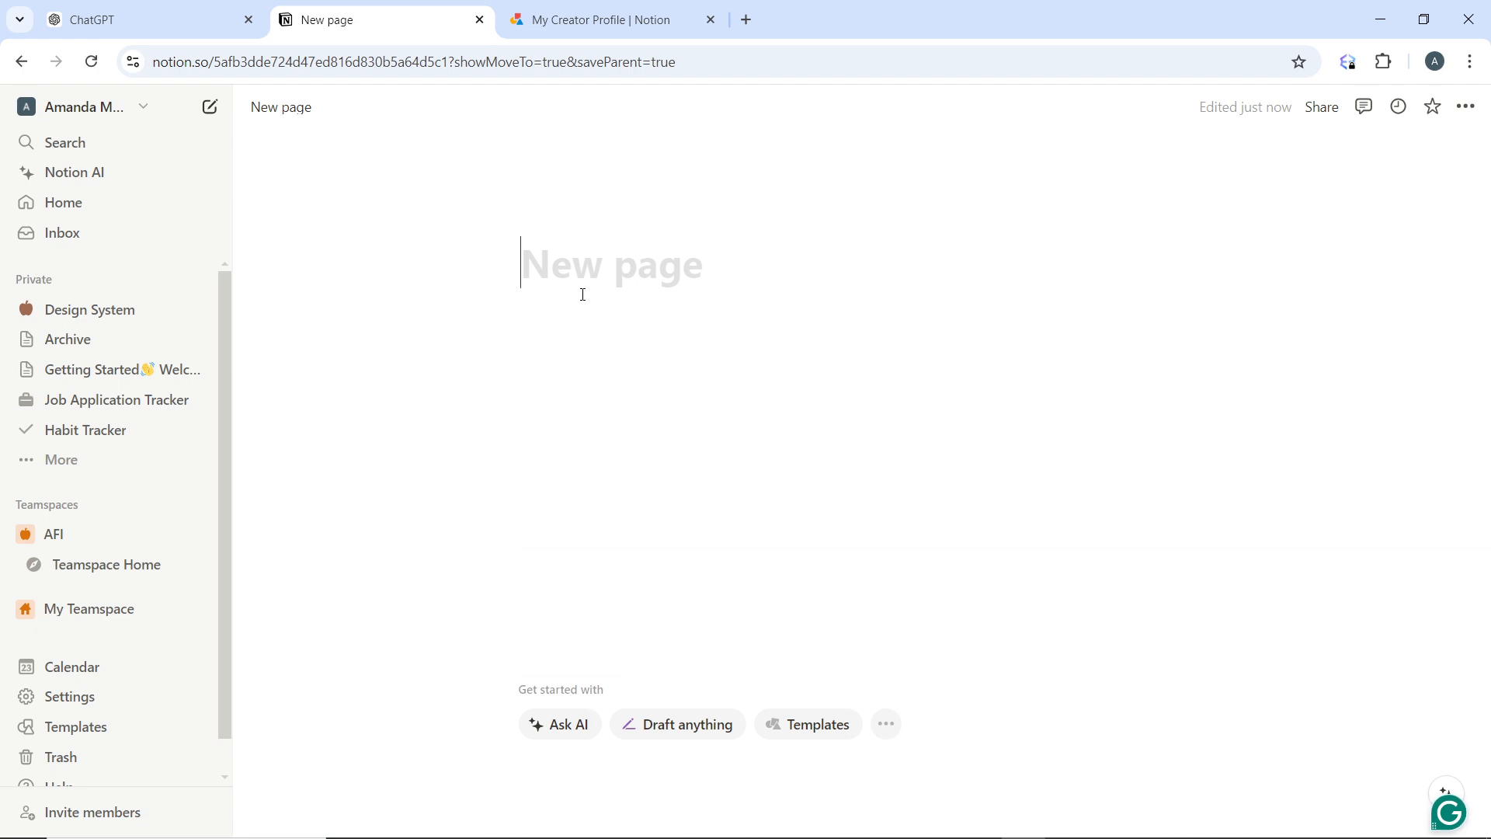
type("Directory")
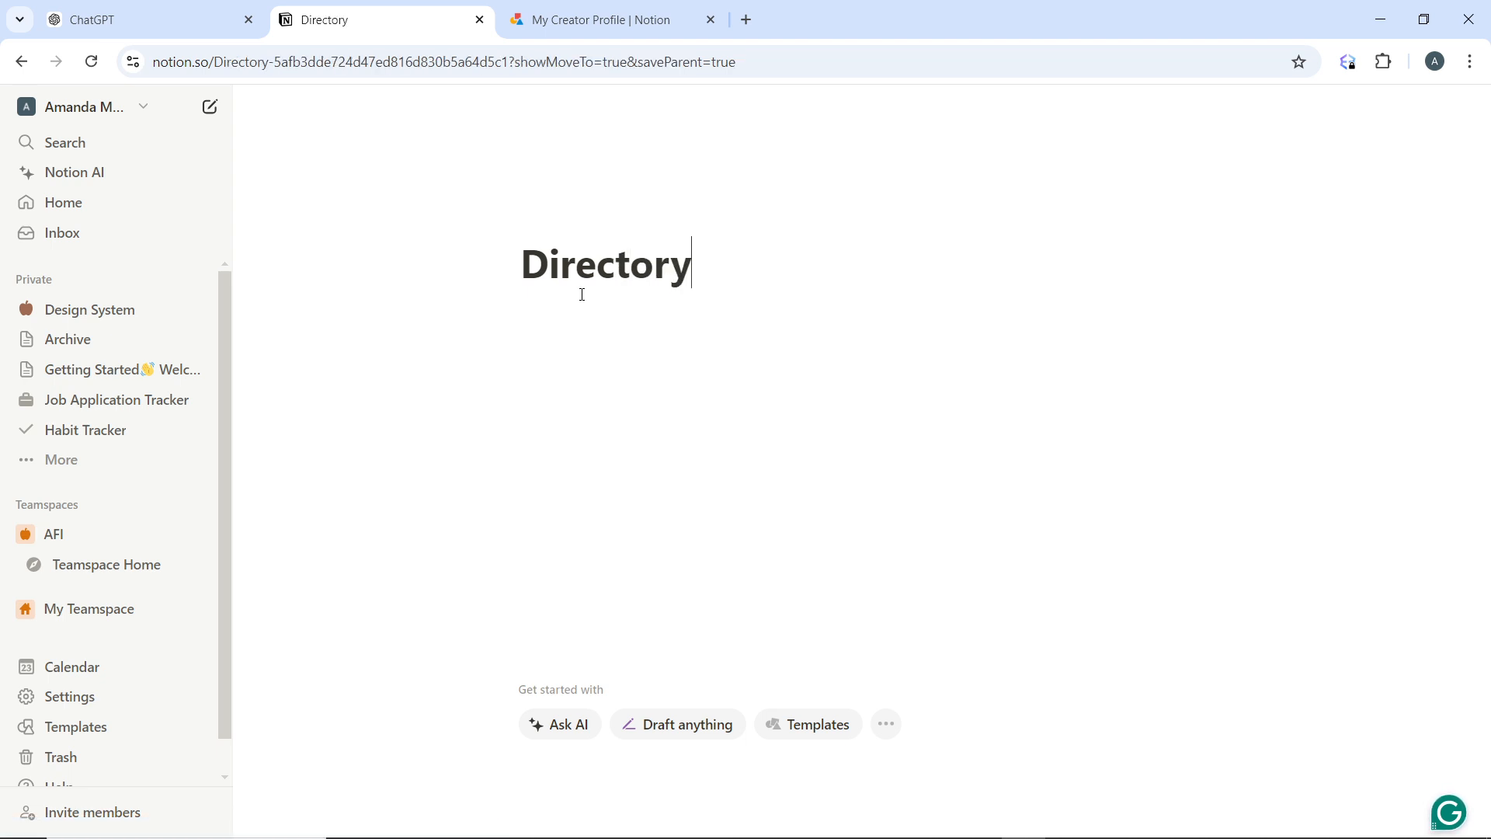
type(" of")
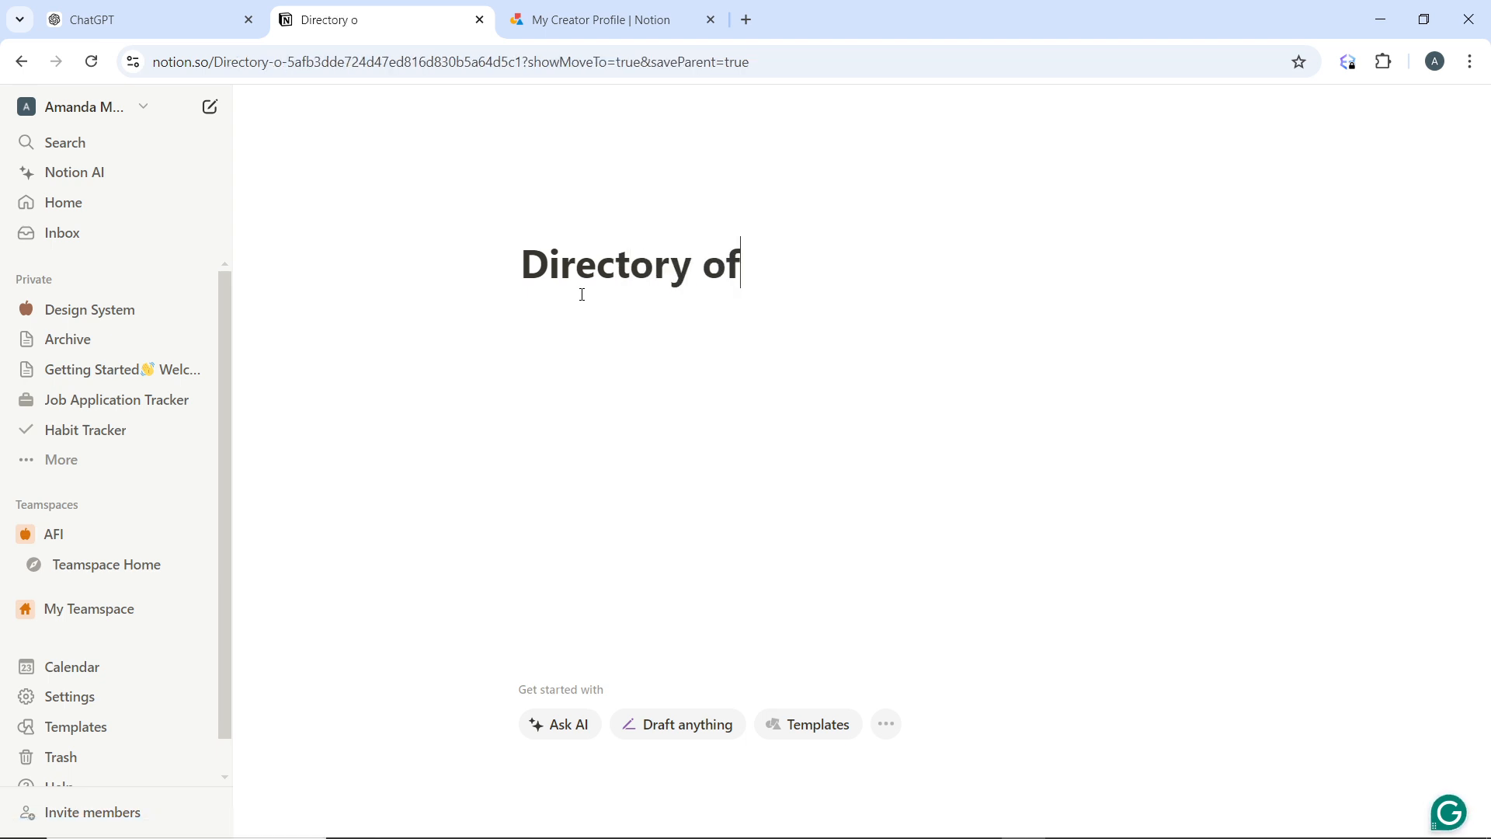
type(" Notes")
key("Return")
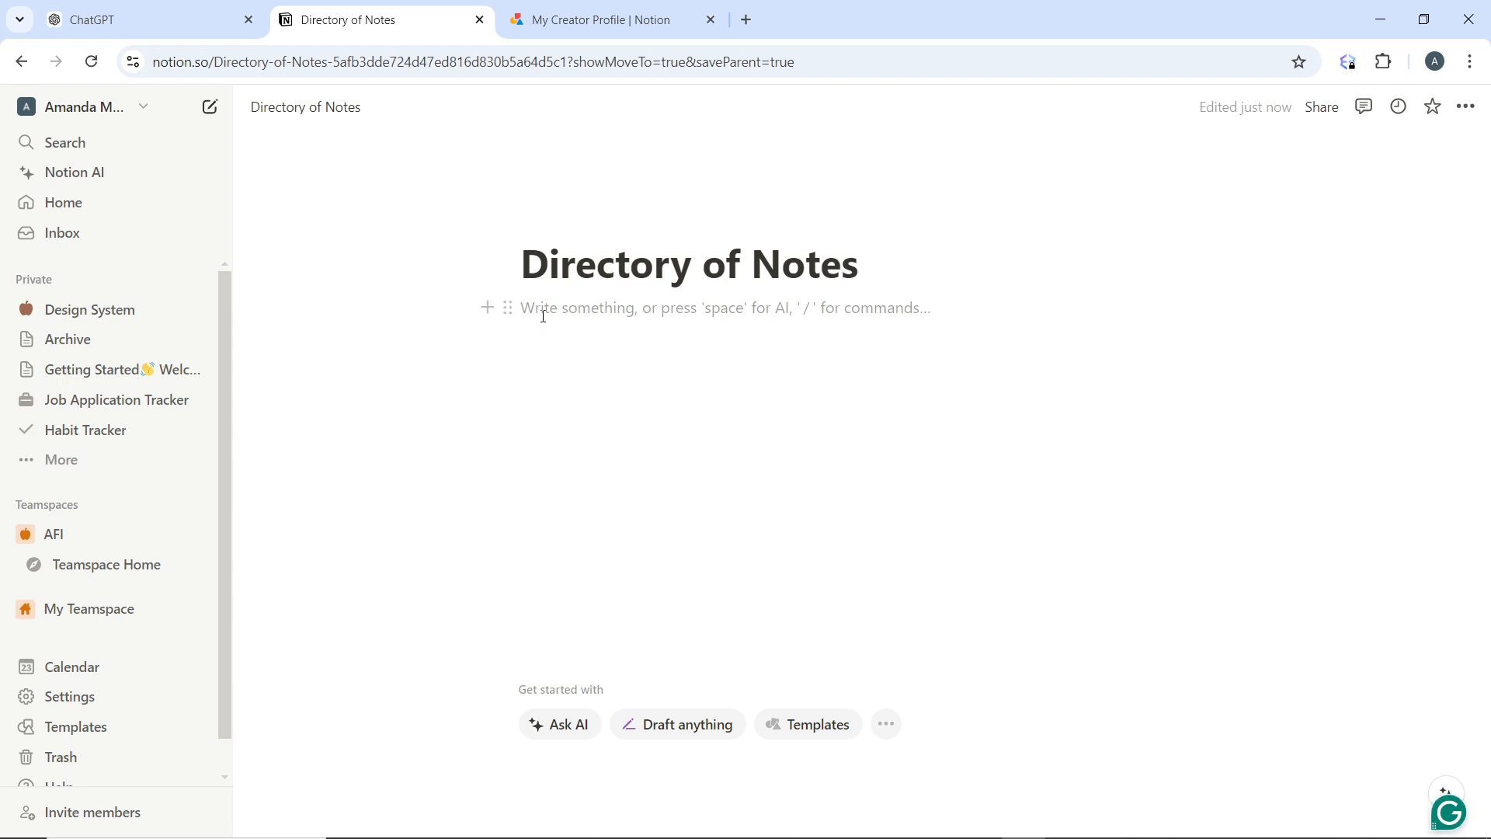
Insert an inline database directly below the page title
type("/")
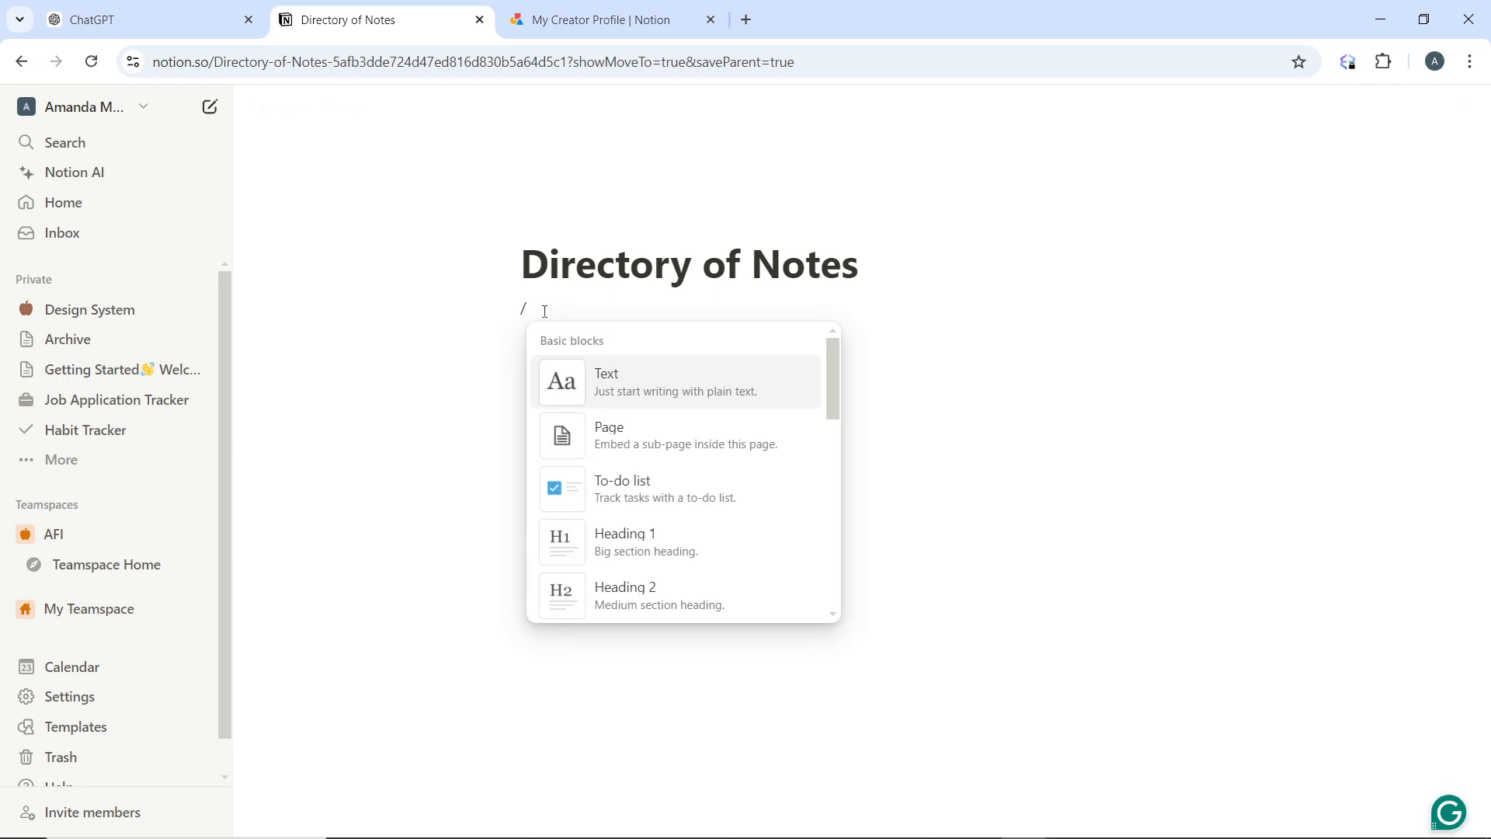
type("dat")
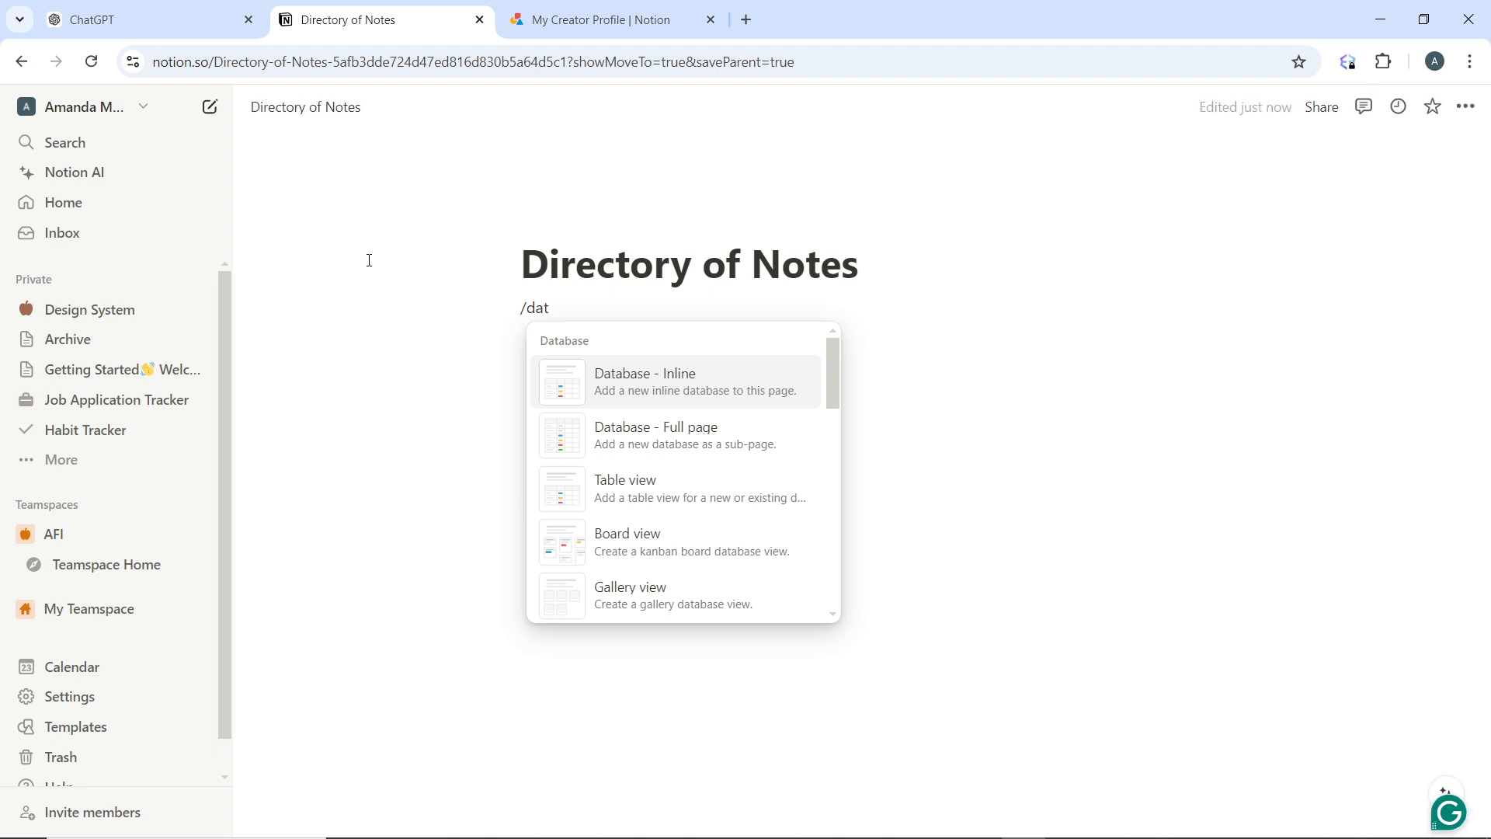
left_click(635, 373)
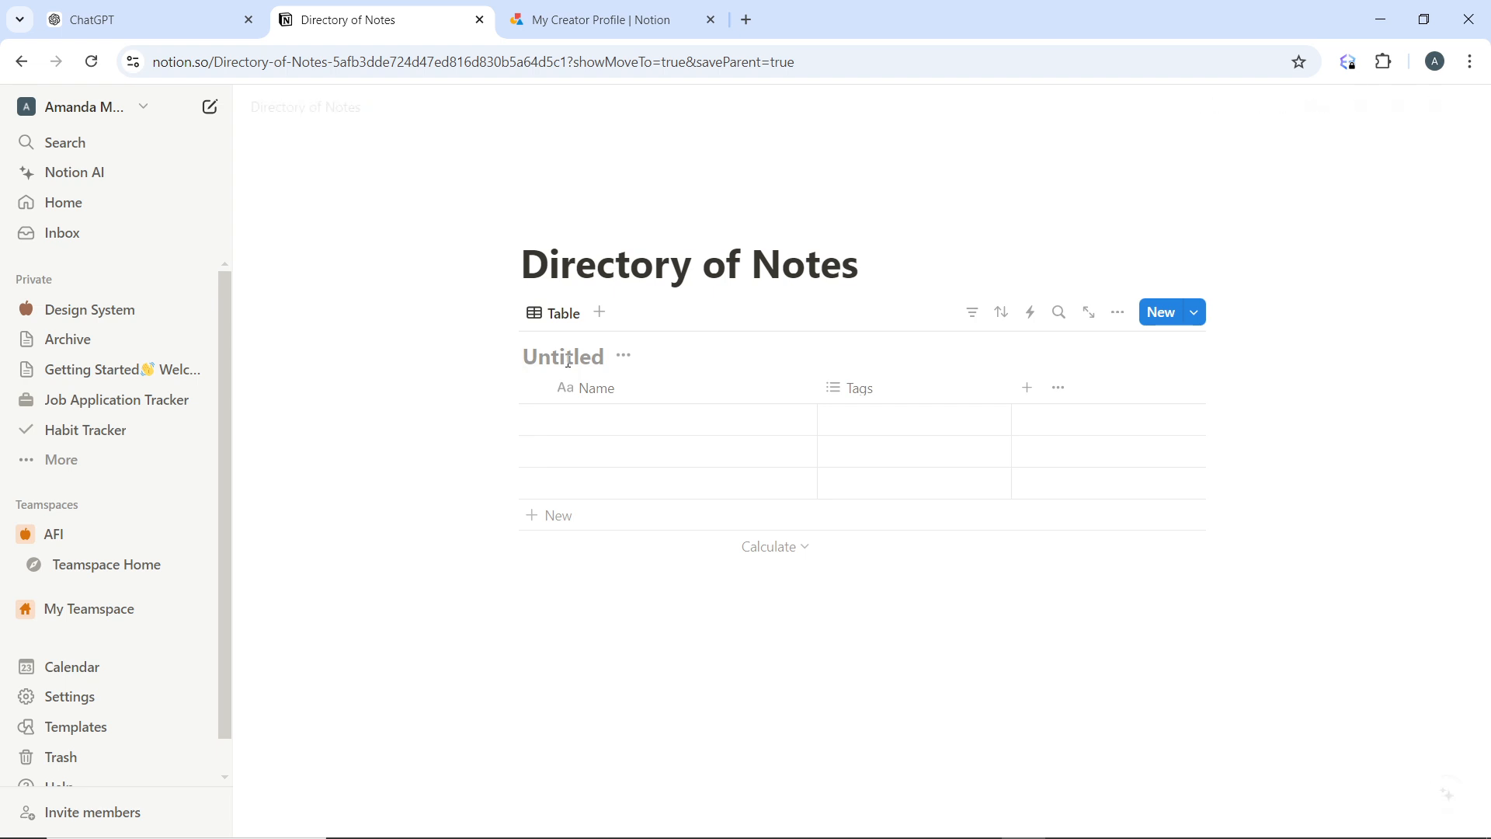
Title the untitled inline database "Directory"
type("Direcr")
key("BackSpace")
type("to")
type("ru")
key("BackSpace")
type("y")
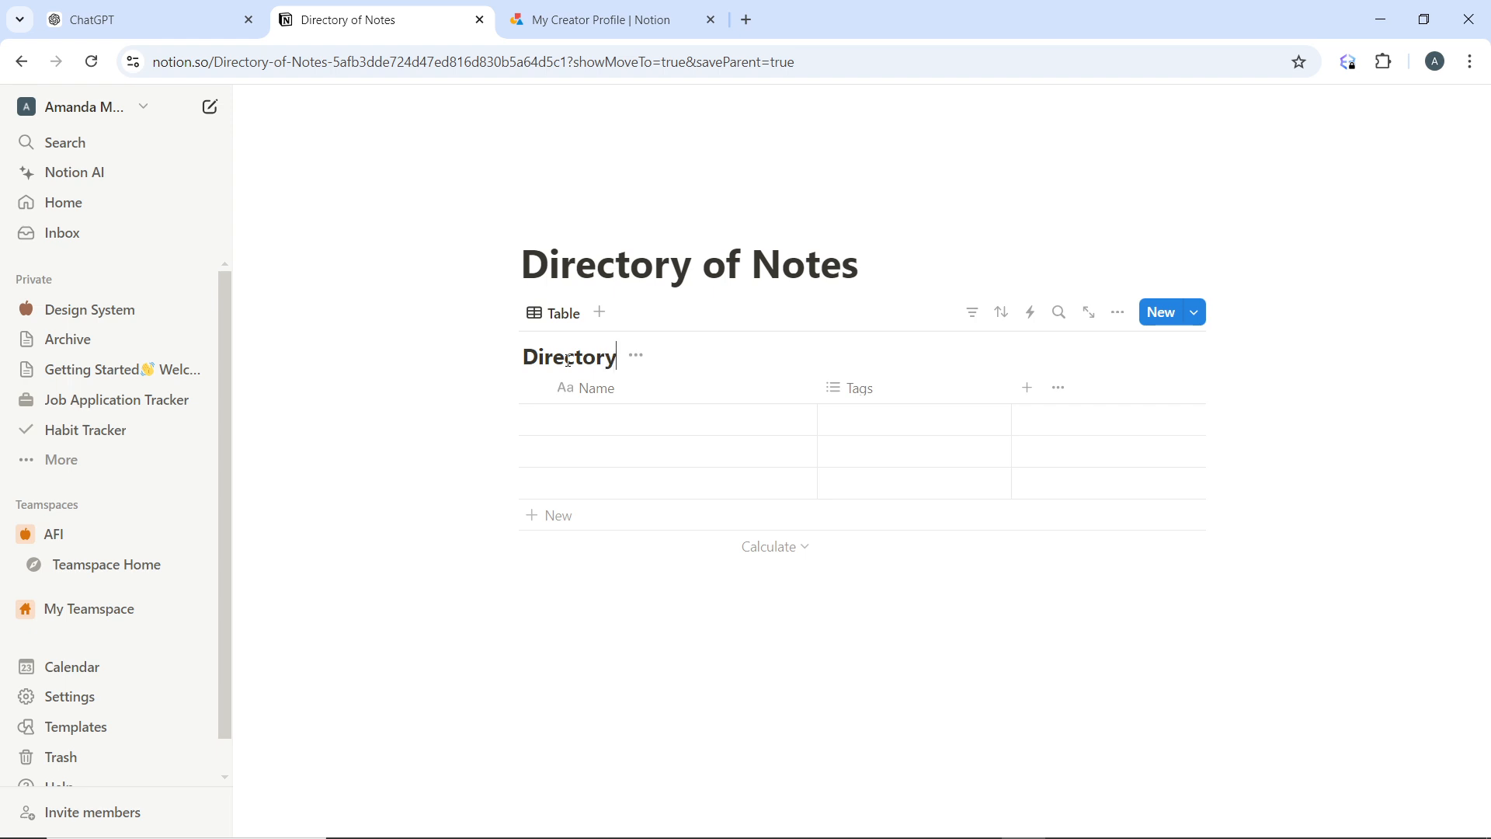
Rename the database's Name property to "Title" and close its property settings
left_click(602, 398)
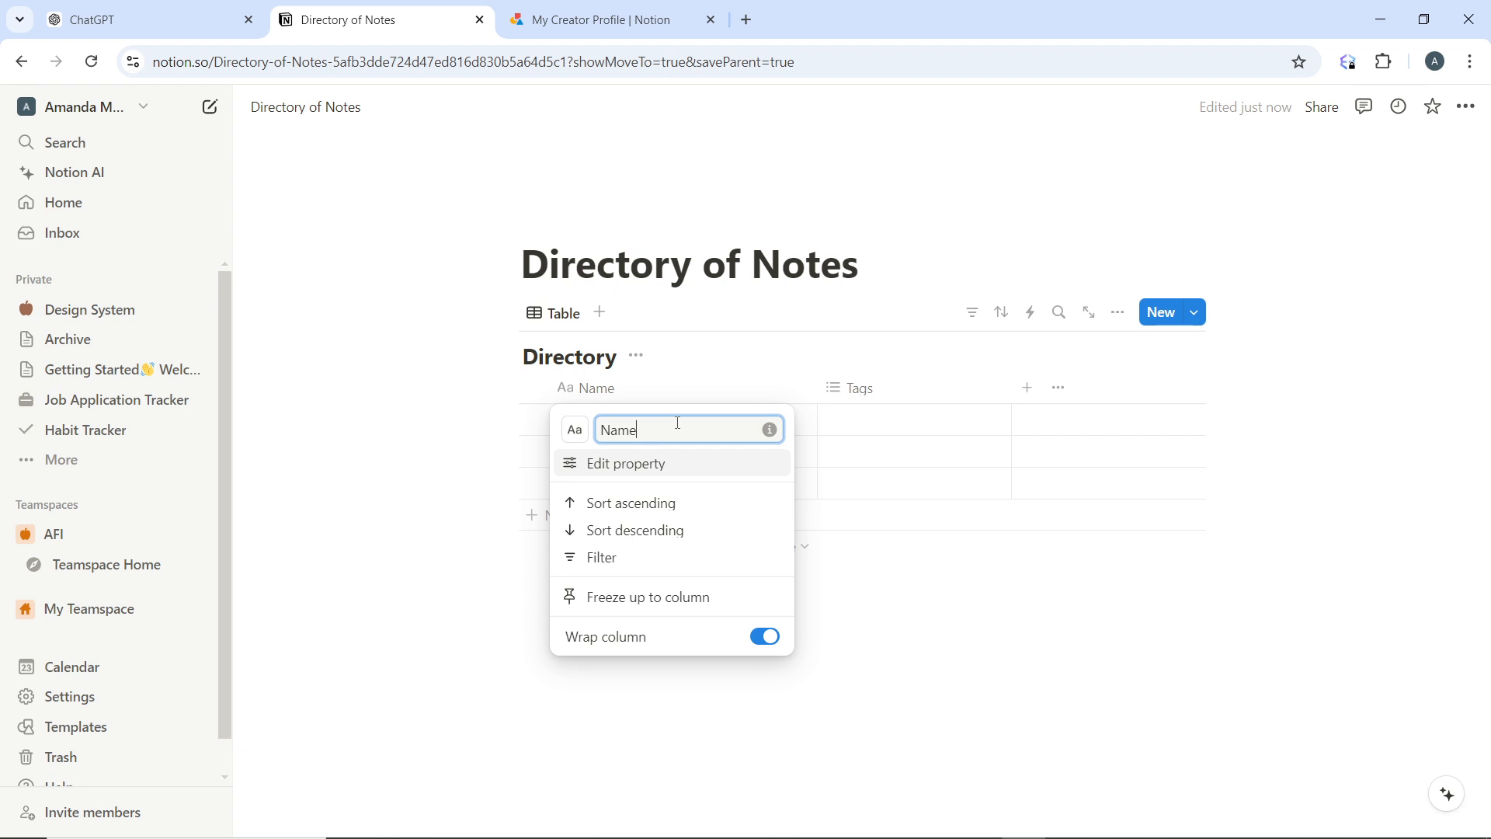
key("BackSpace")
key("BackSpace")
key("BackSpace")
key("BackSpace")
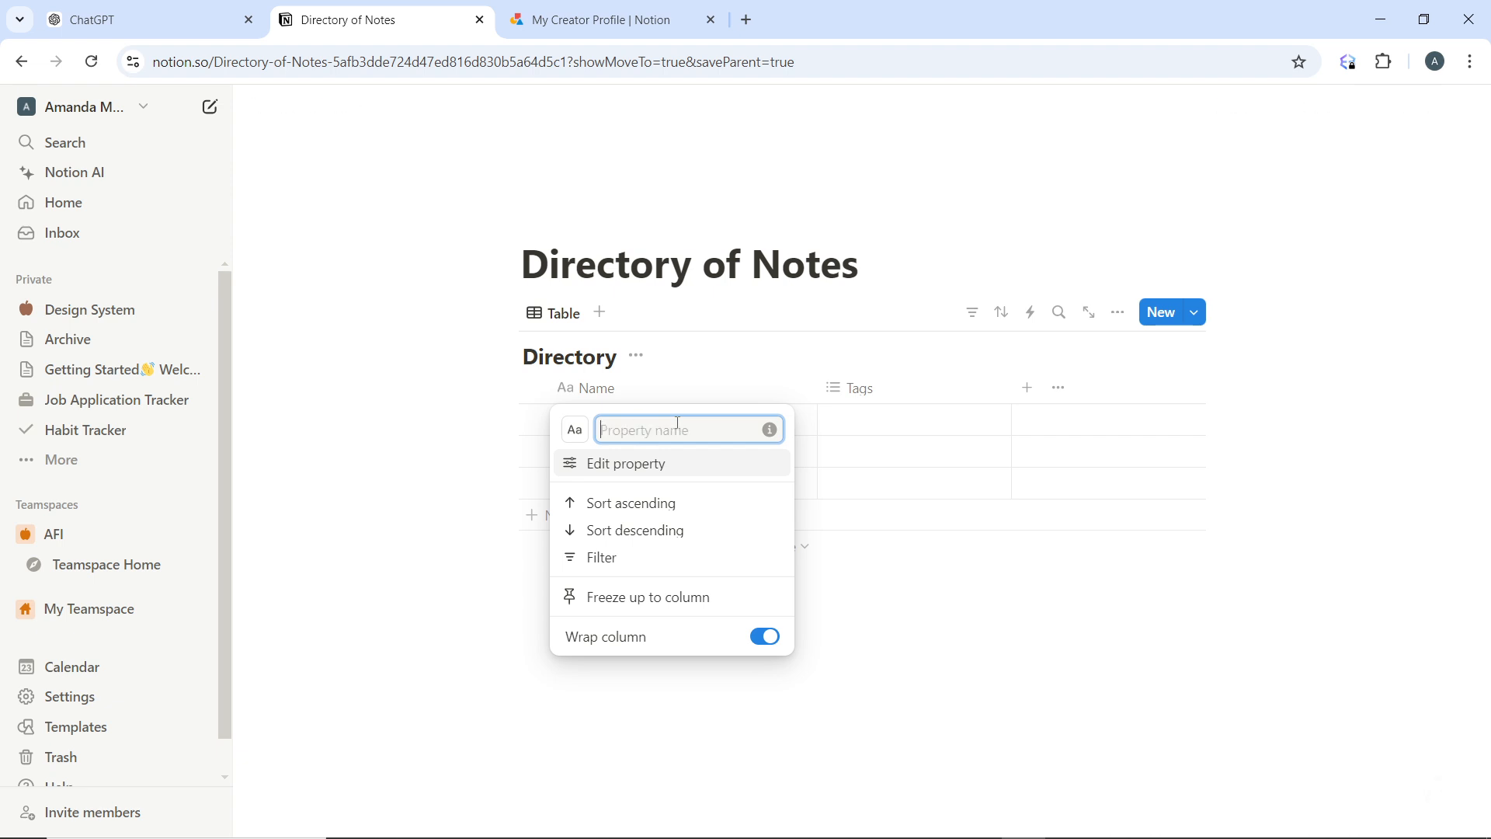
type("Title")
key("Return")
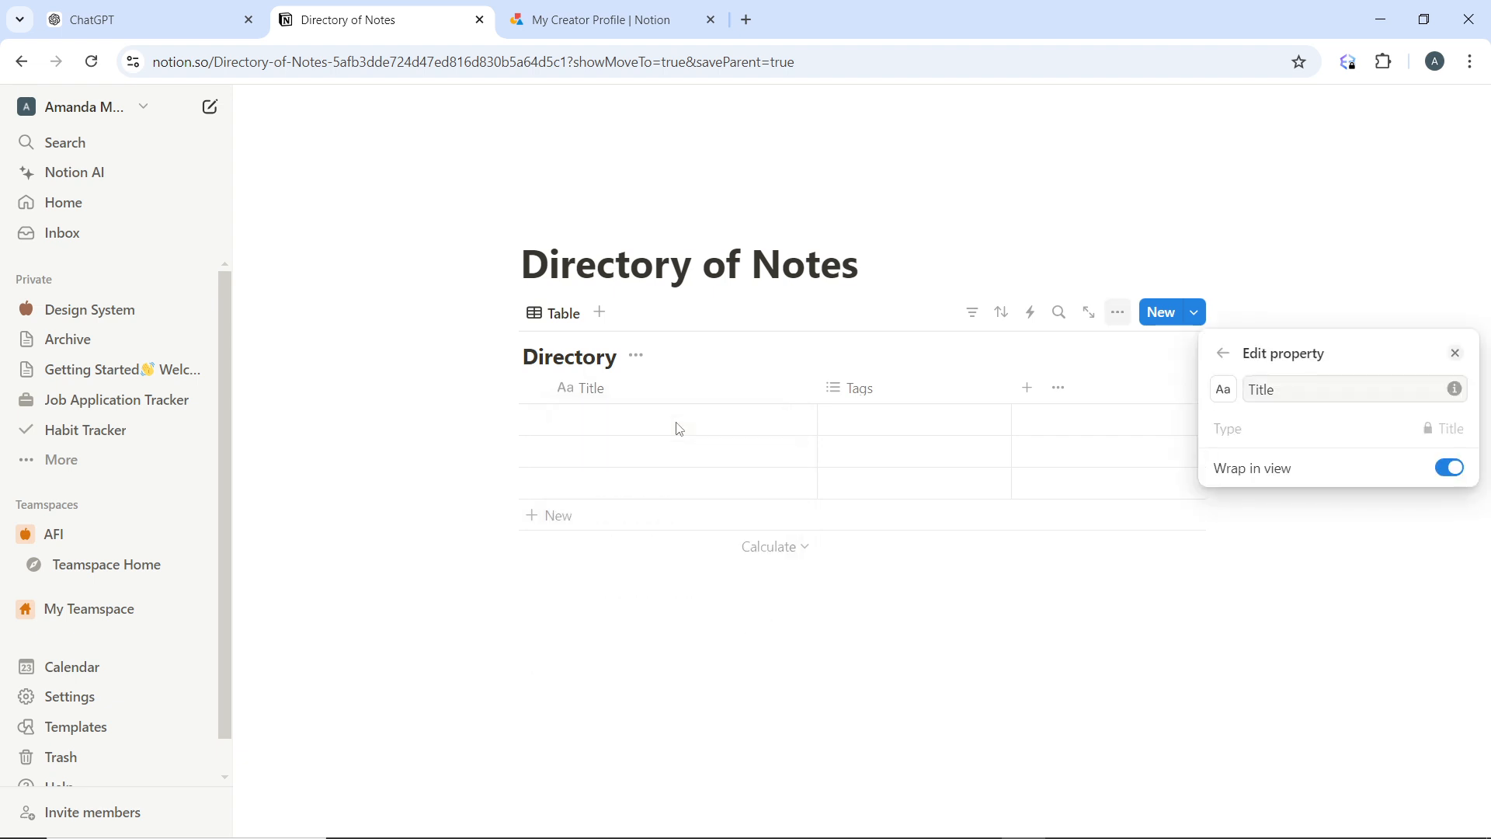
left_click(1456, 354)
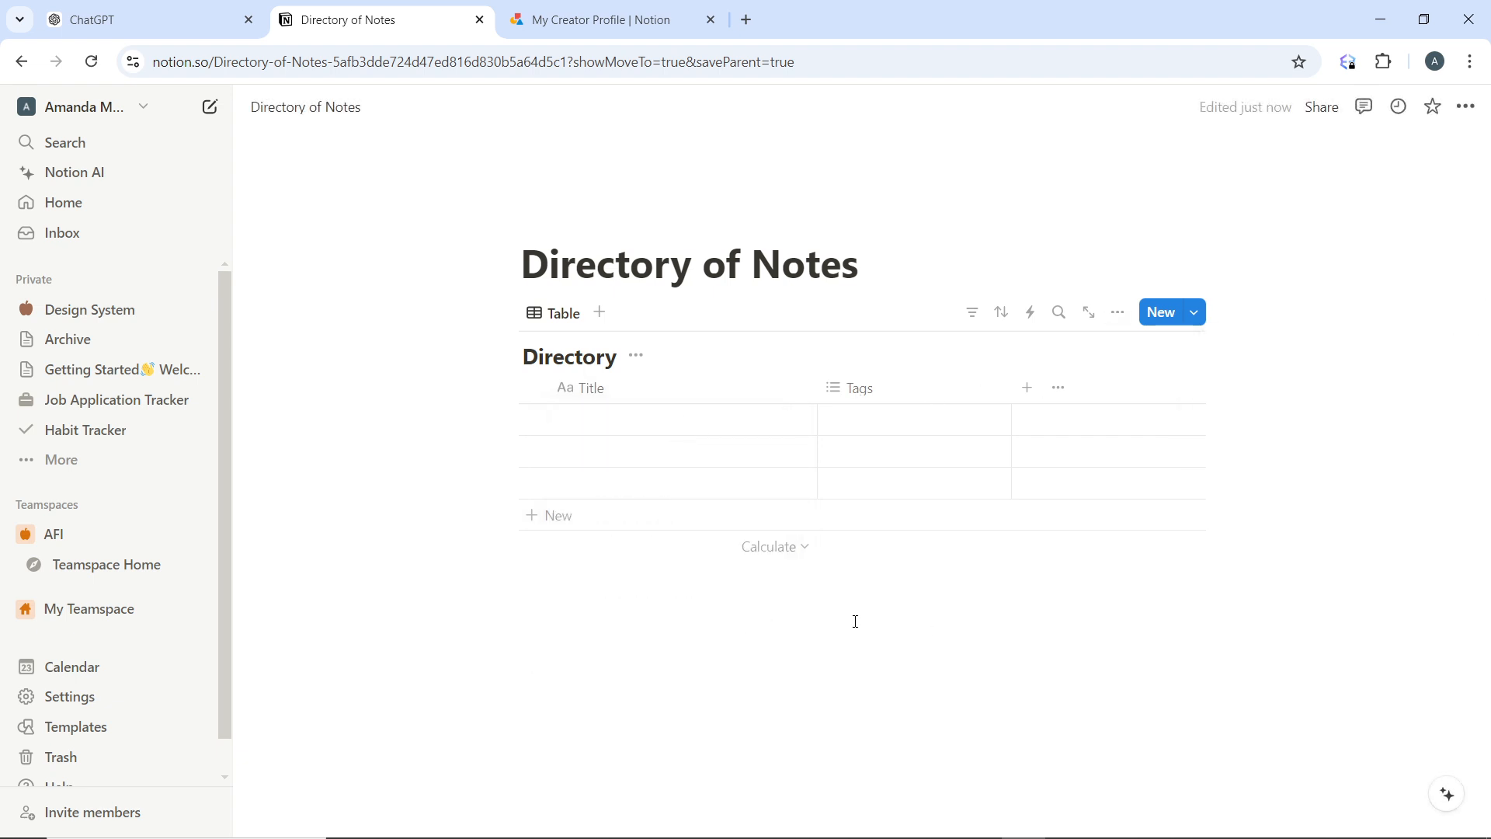
Change the Tags property's type to Select
left_click(901, 395)
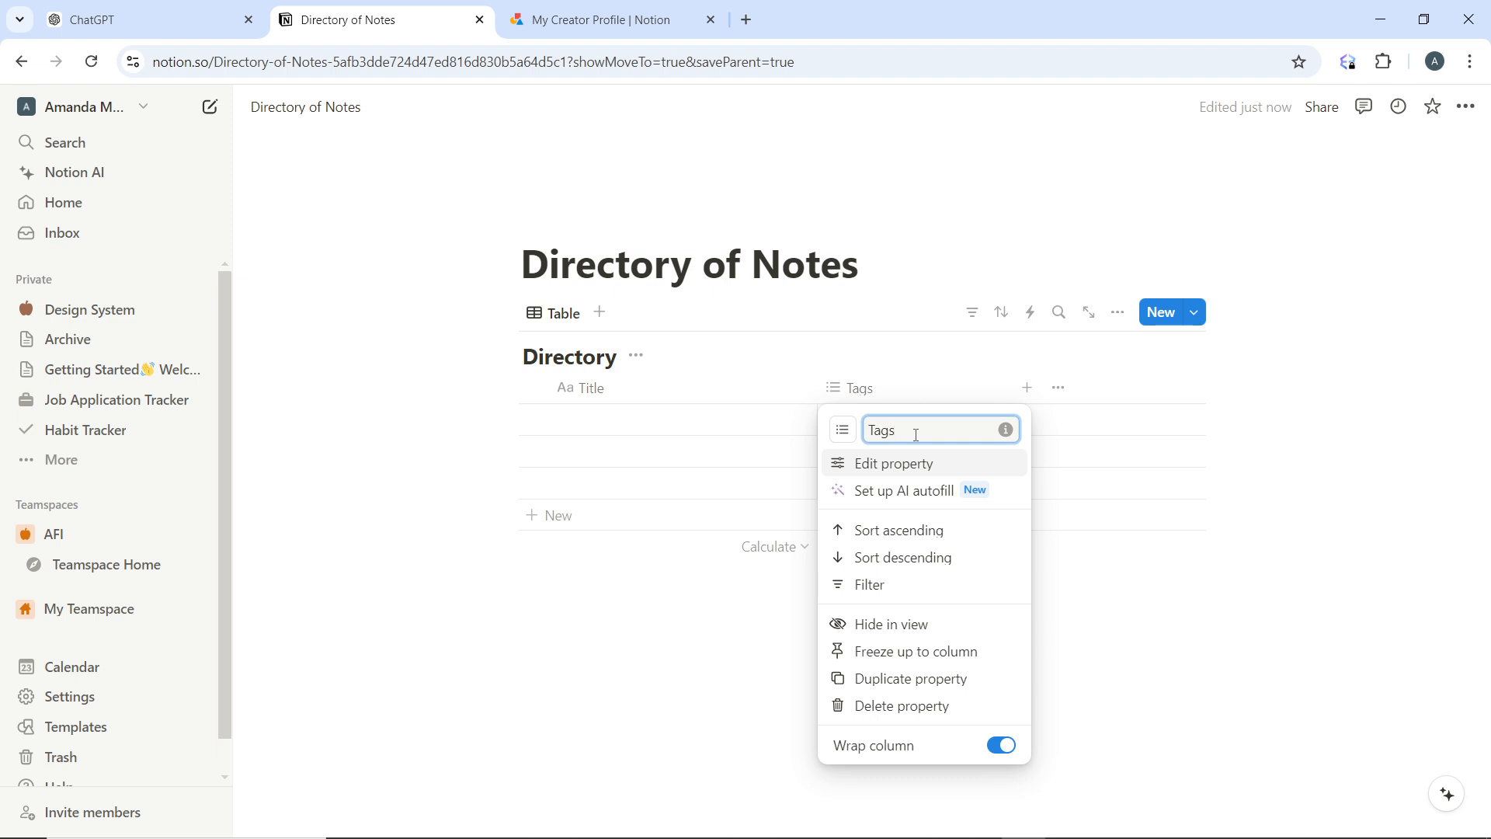
left_click(883, 470)
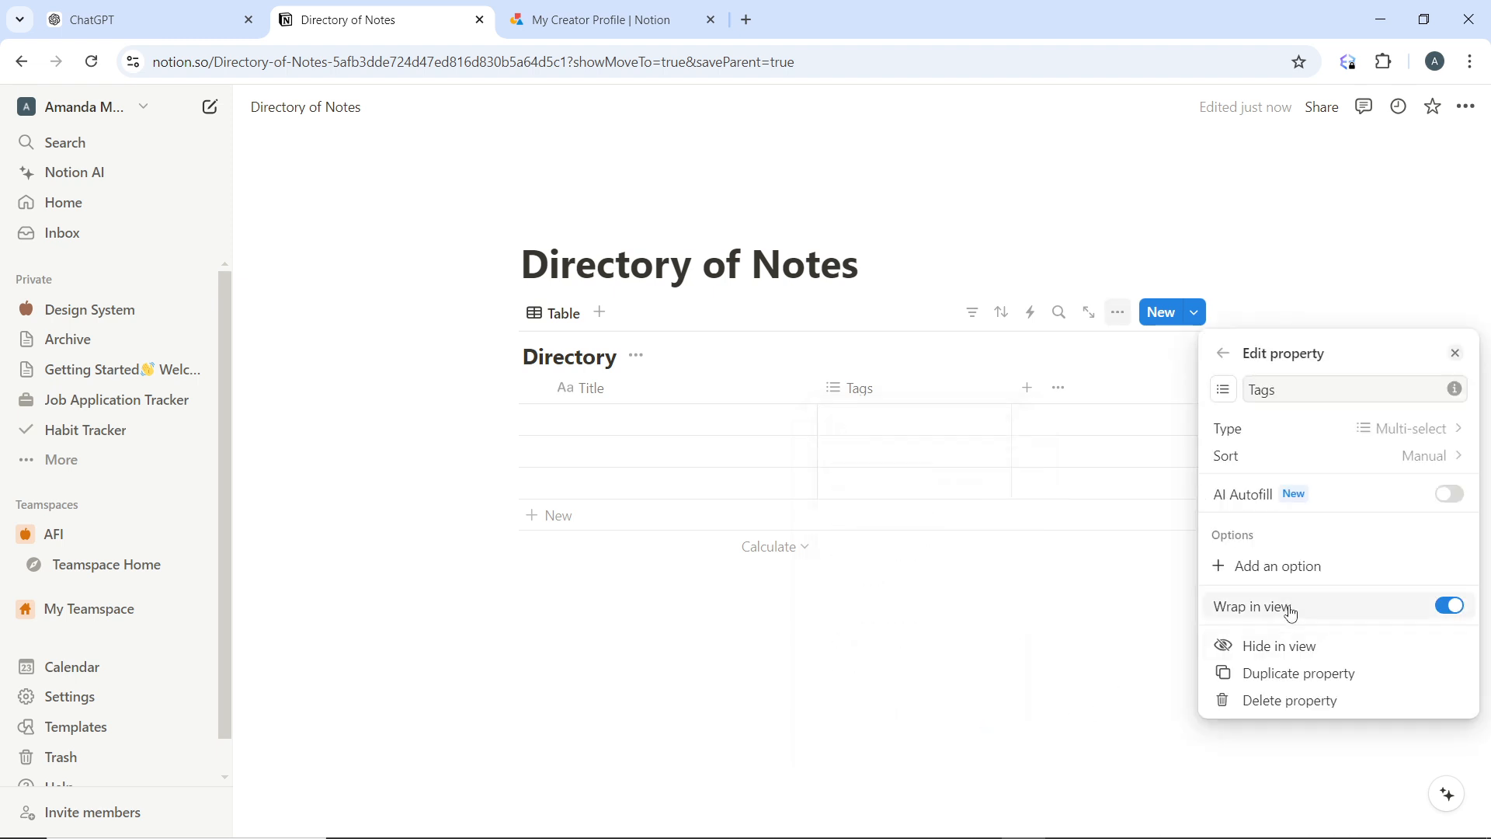
left_click(1321, 429)
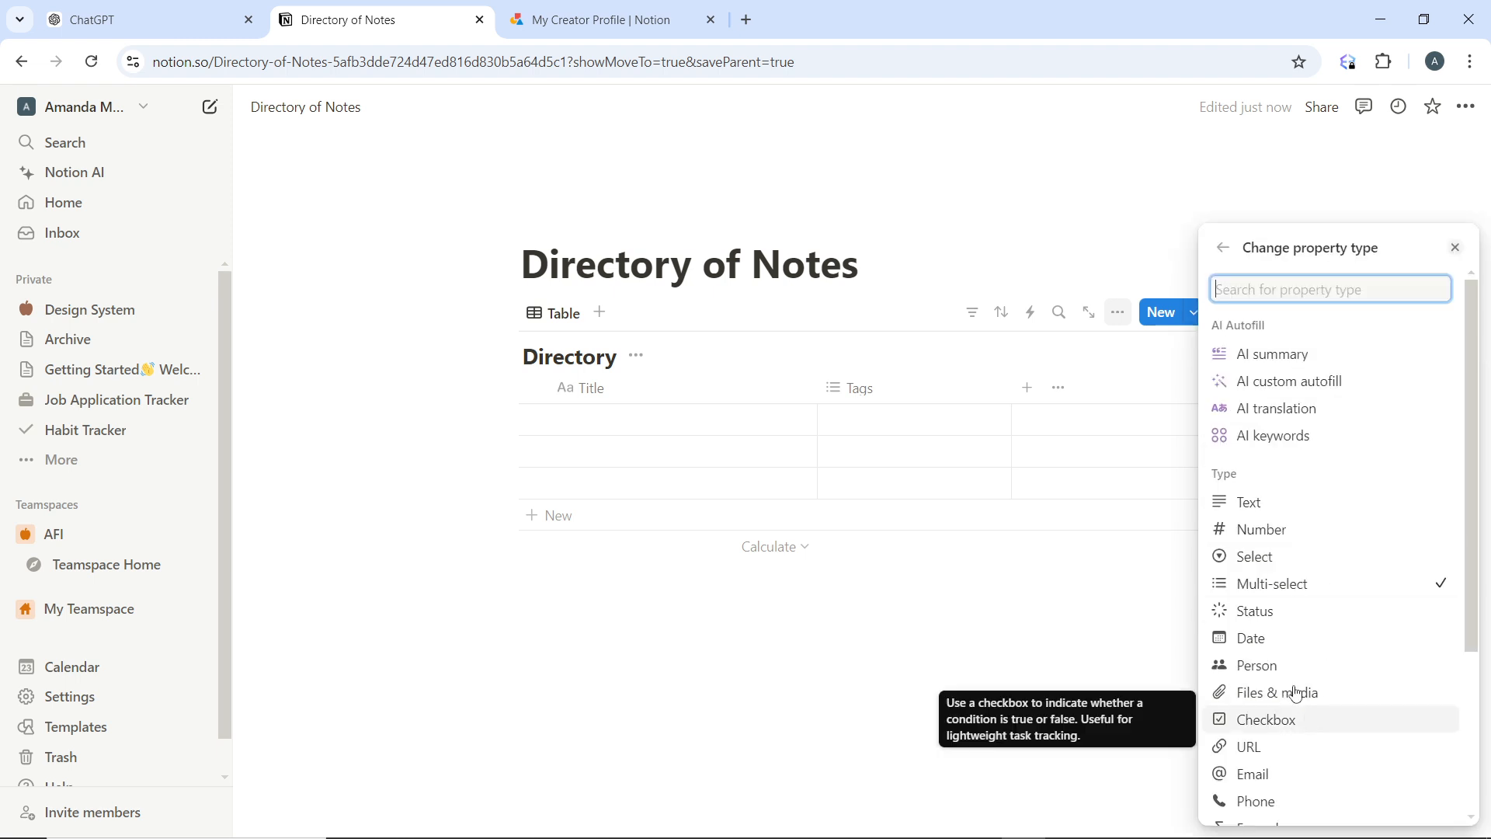
left_click(1242, 556)
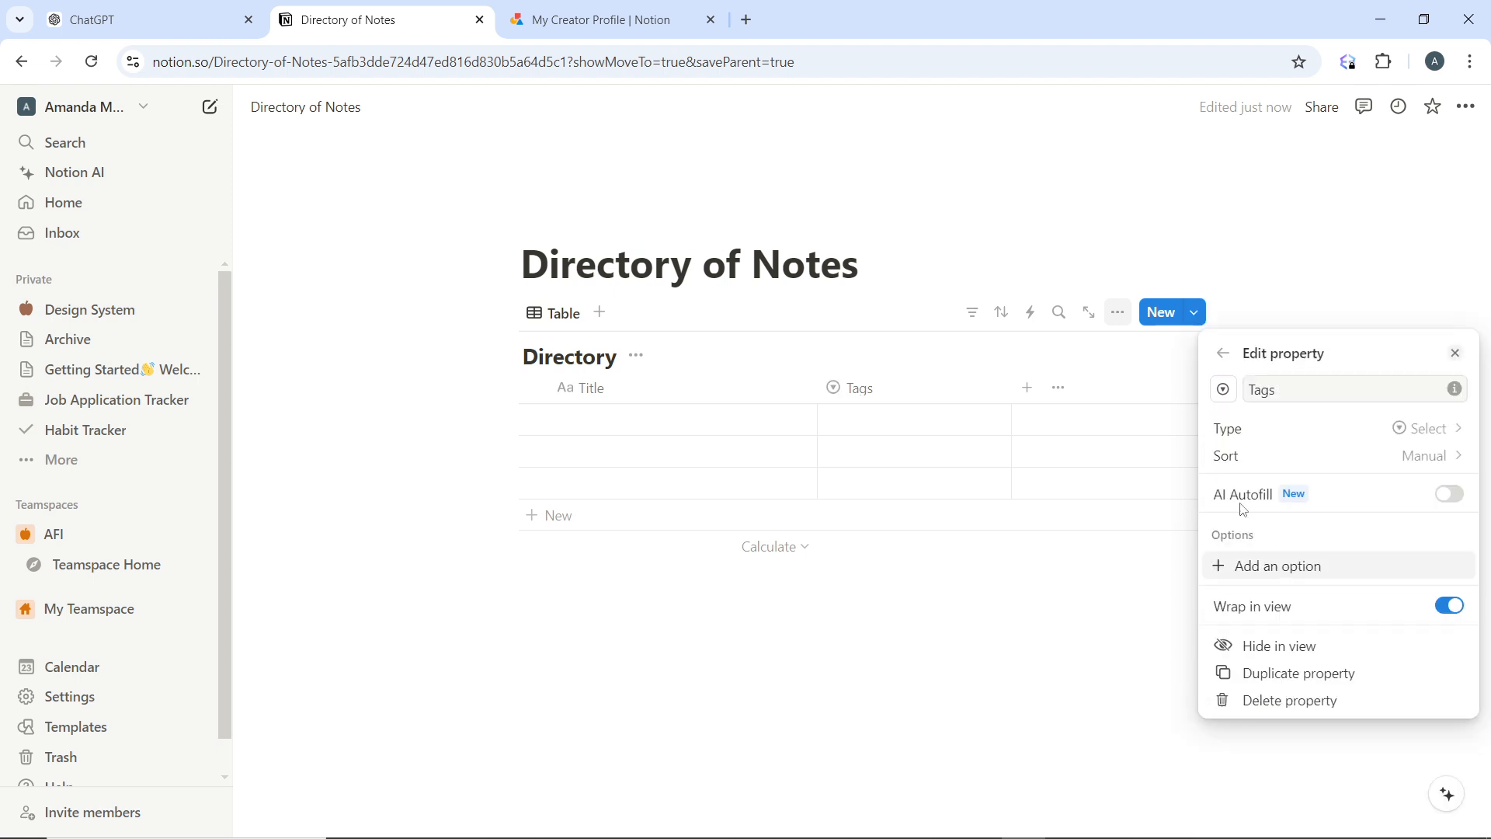
Add the options Note, Lesson, Article and Video to the Tags select property
left_click(1296, 569)
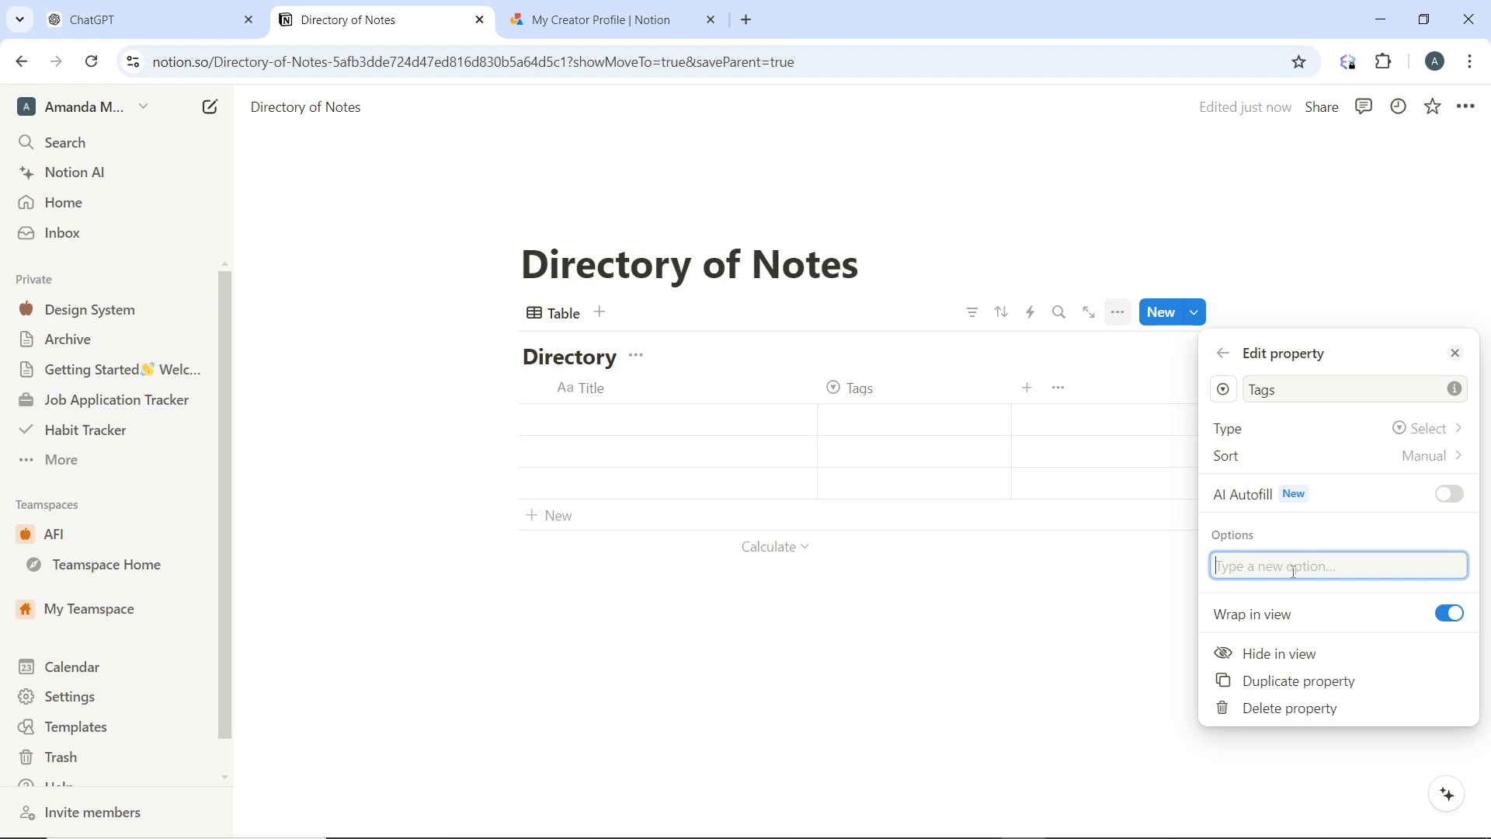
type("Note")
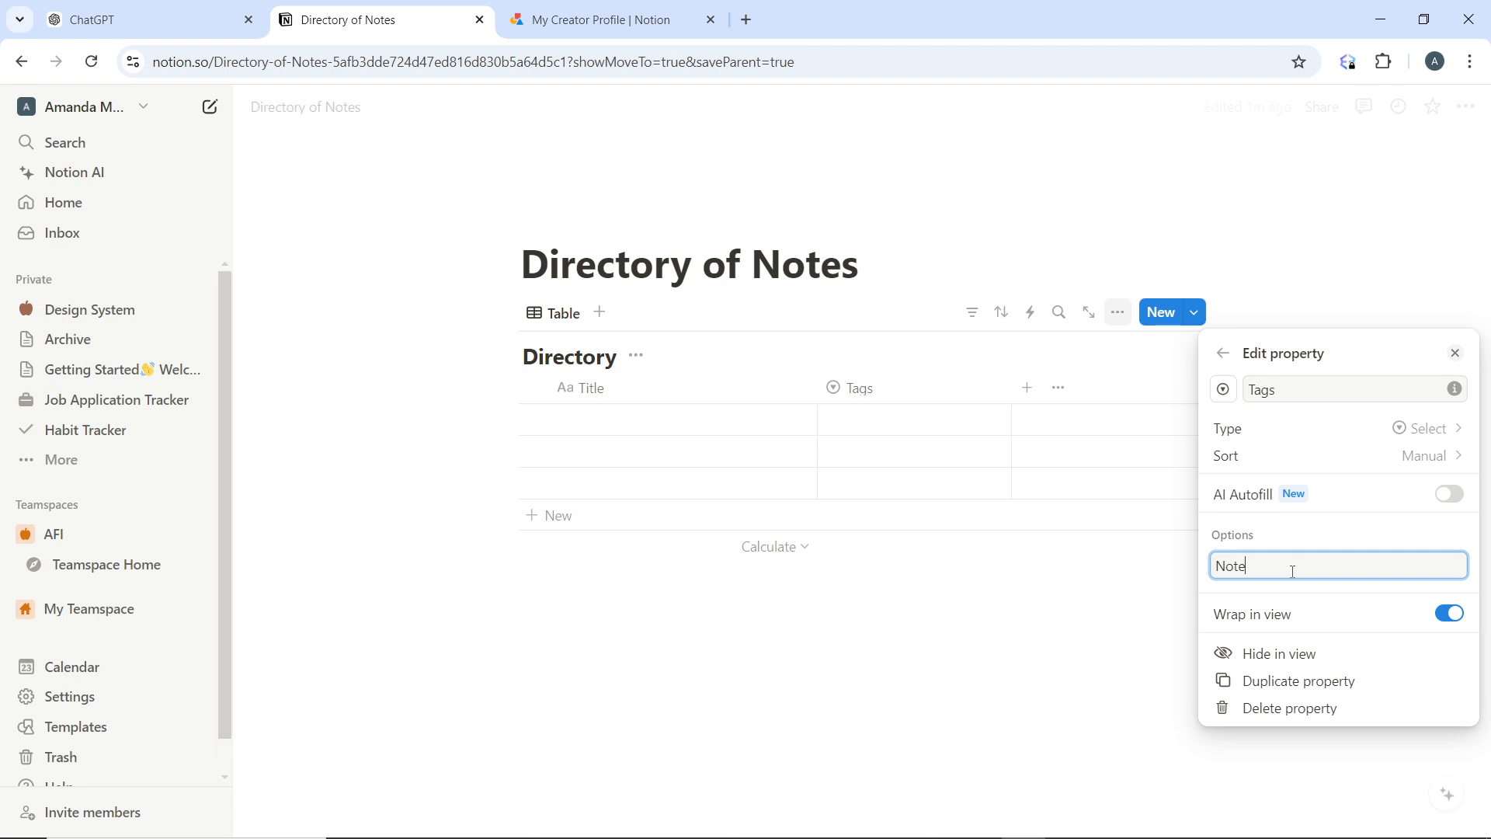
key("Return")
type("Lesson")
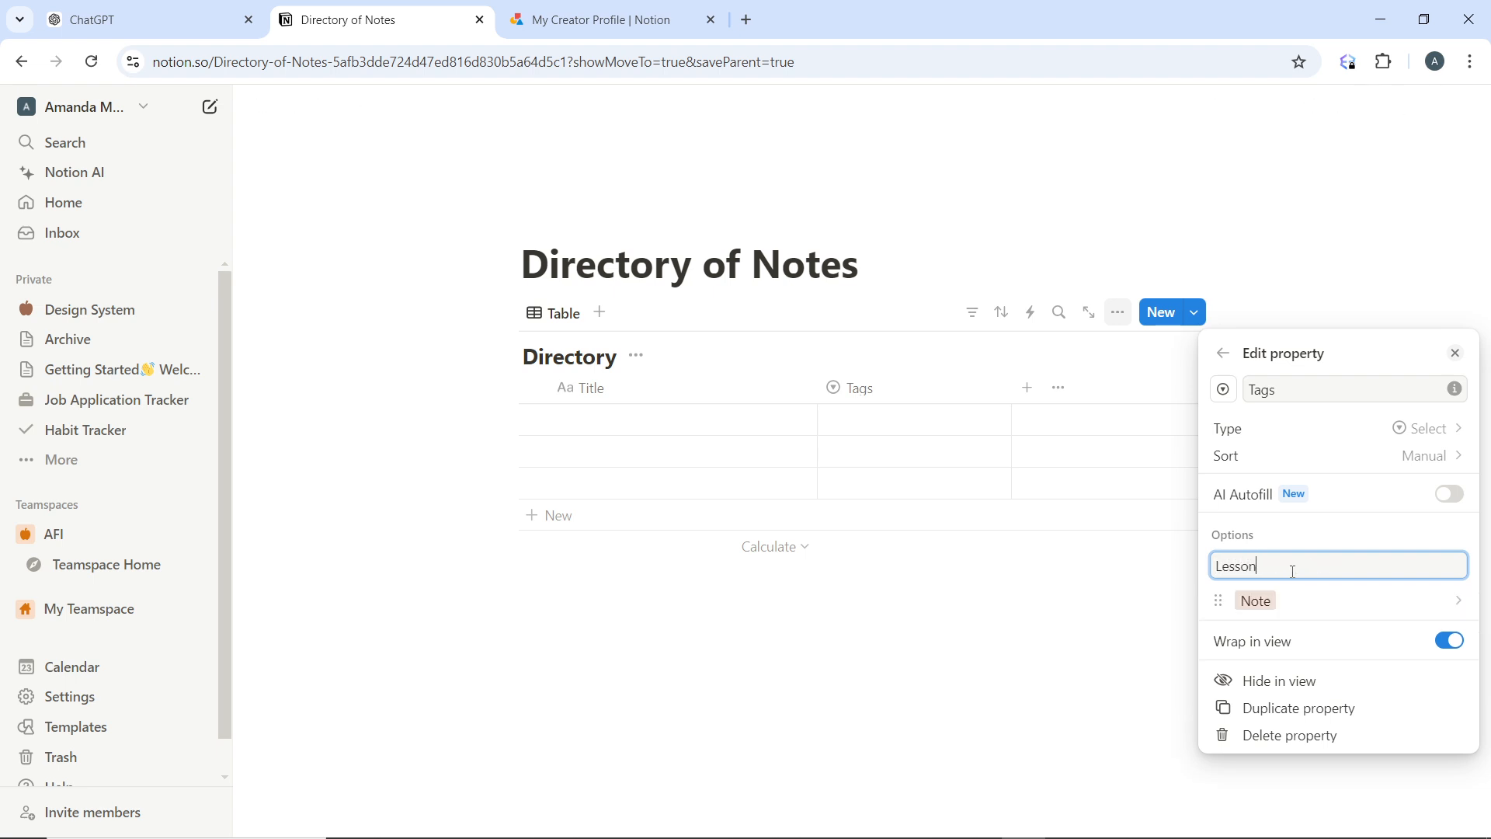
key("Return")
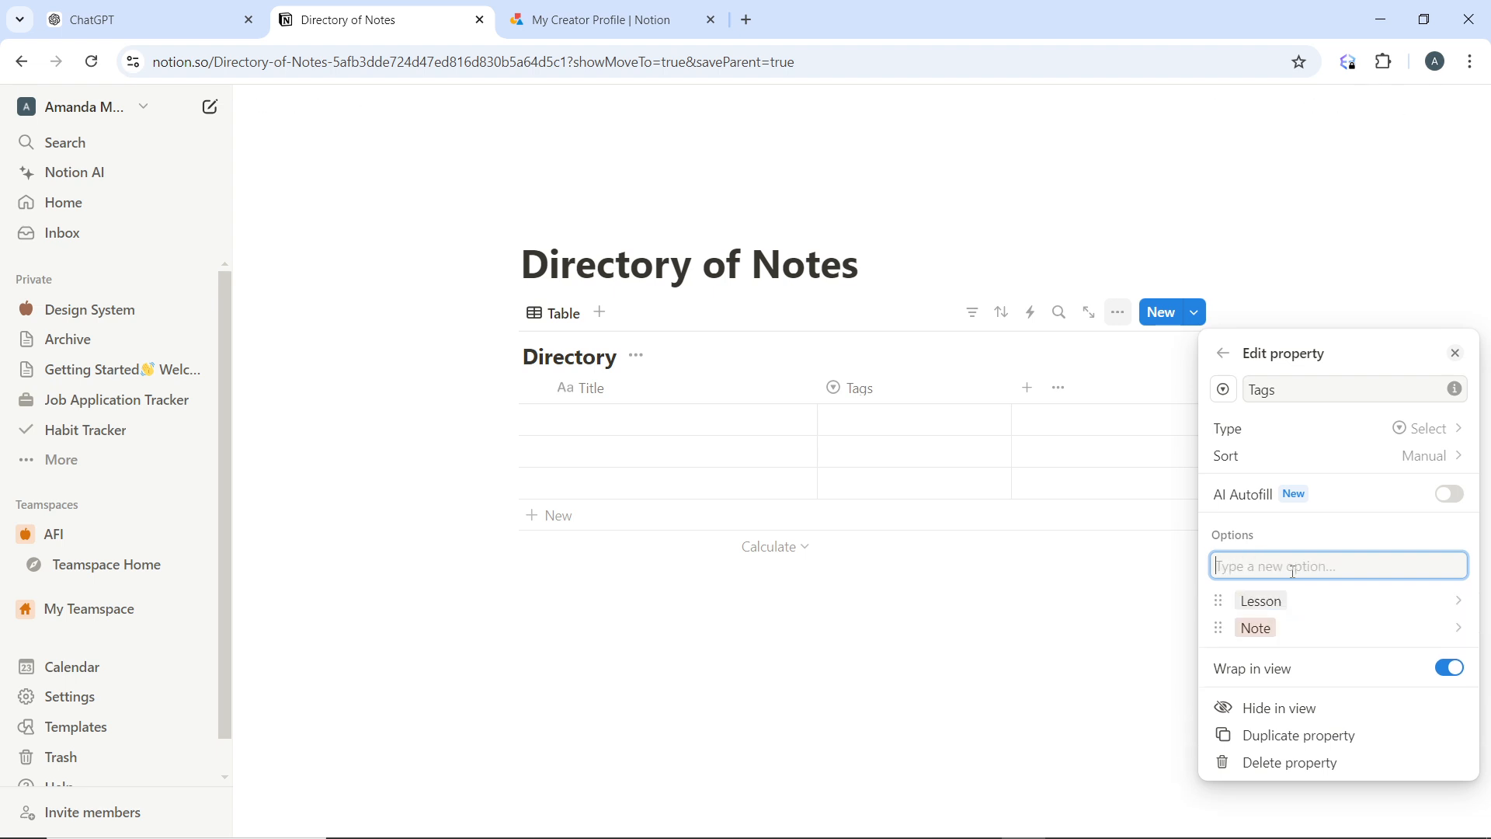
type("Article")
key("Return")
type("Video")
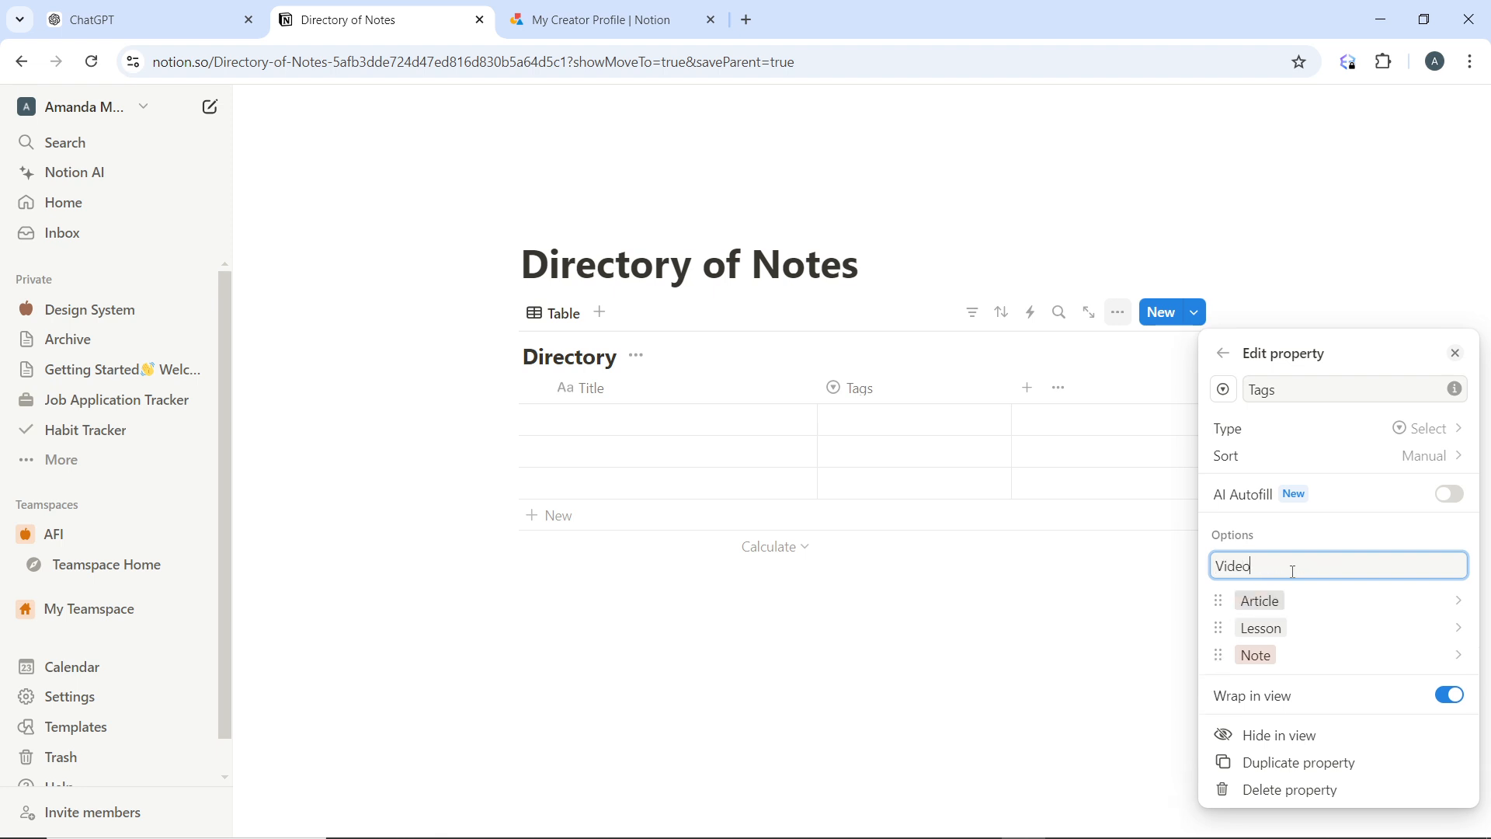
key("Return")
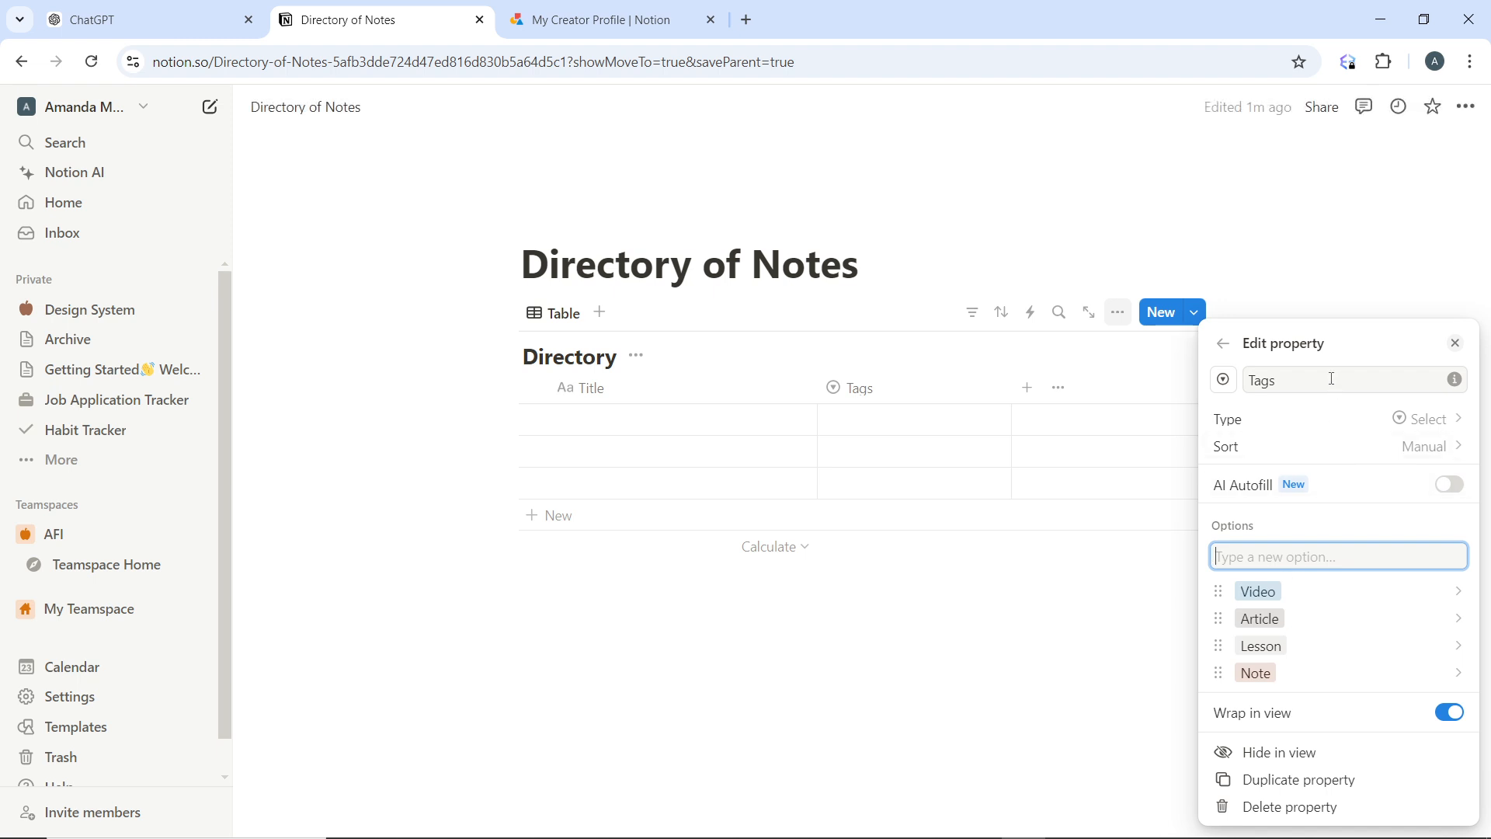
Rename the Tags property to "Type" and close its property settings
left_click(1332, 378)
key("BackSpace")
key("BackSpace")
key("BackSpace")
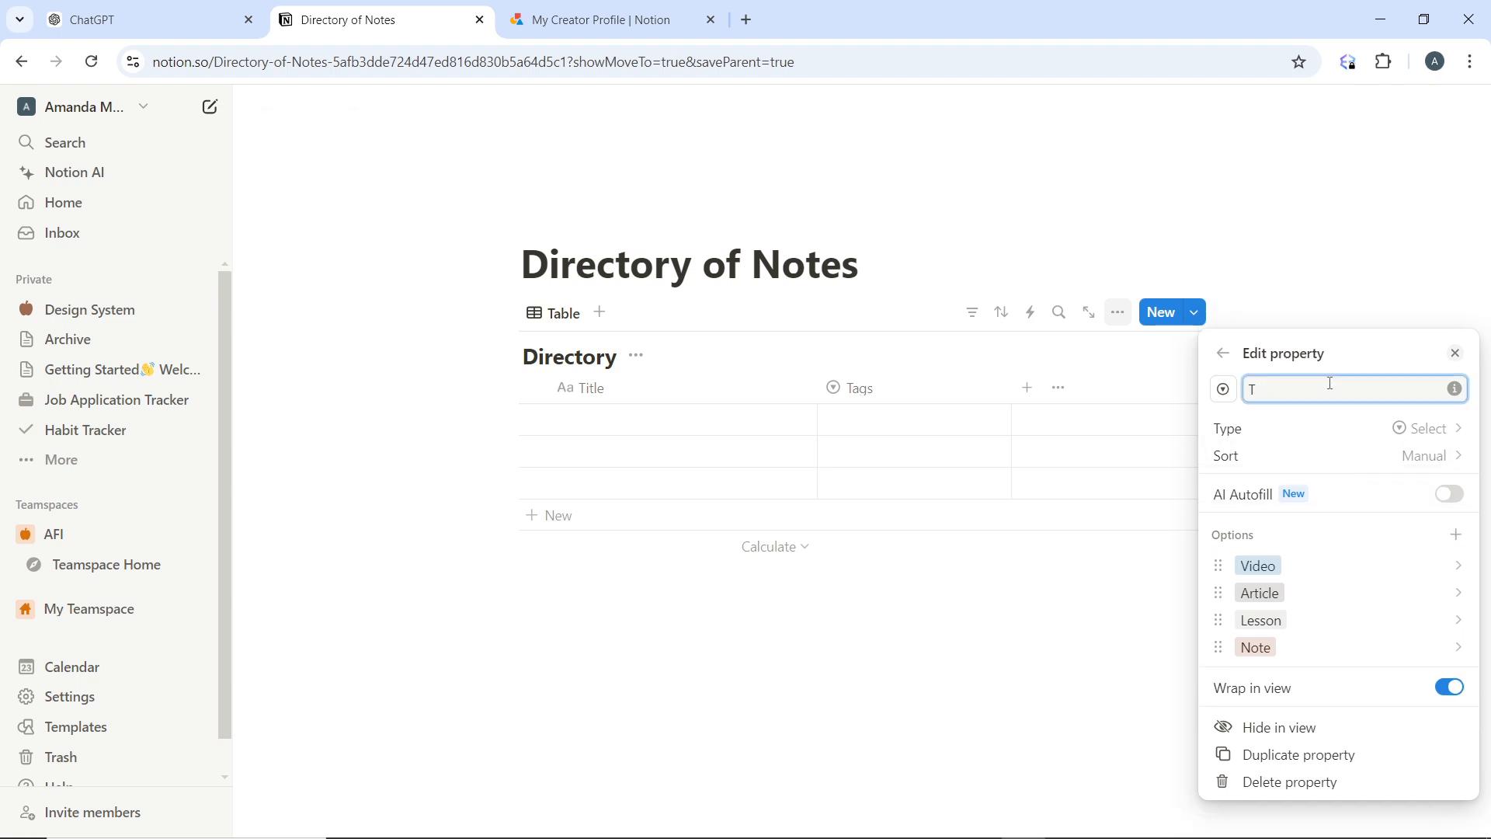
type("ype")
left_click(1287, 304)
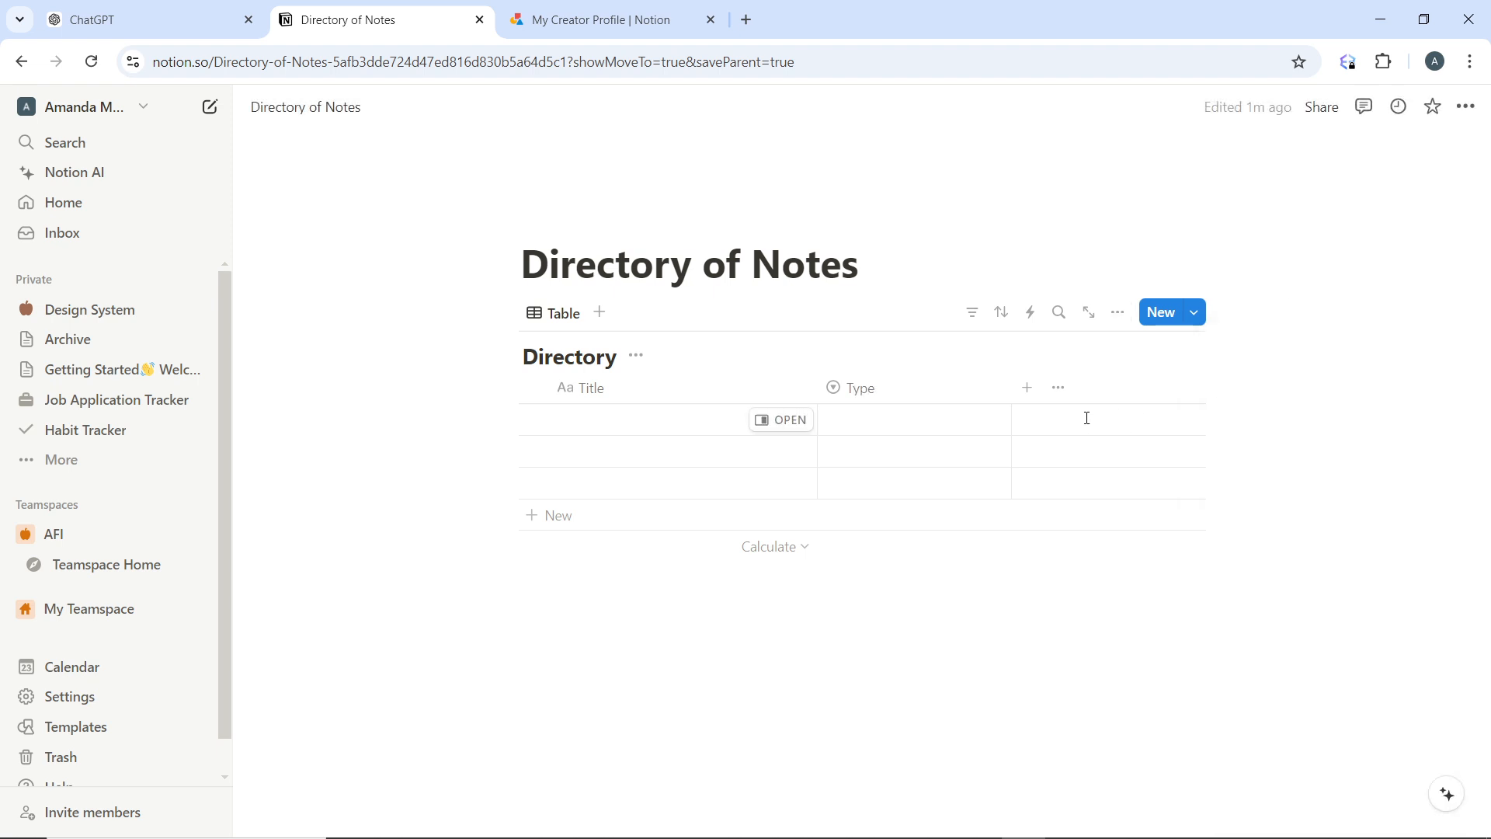
Add a URL property named "Link" to the Directory database
left_click(1018, 399)
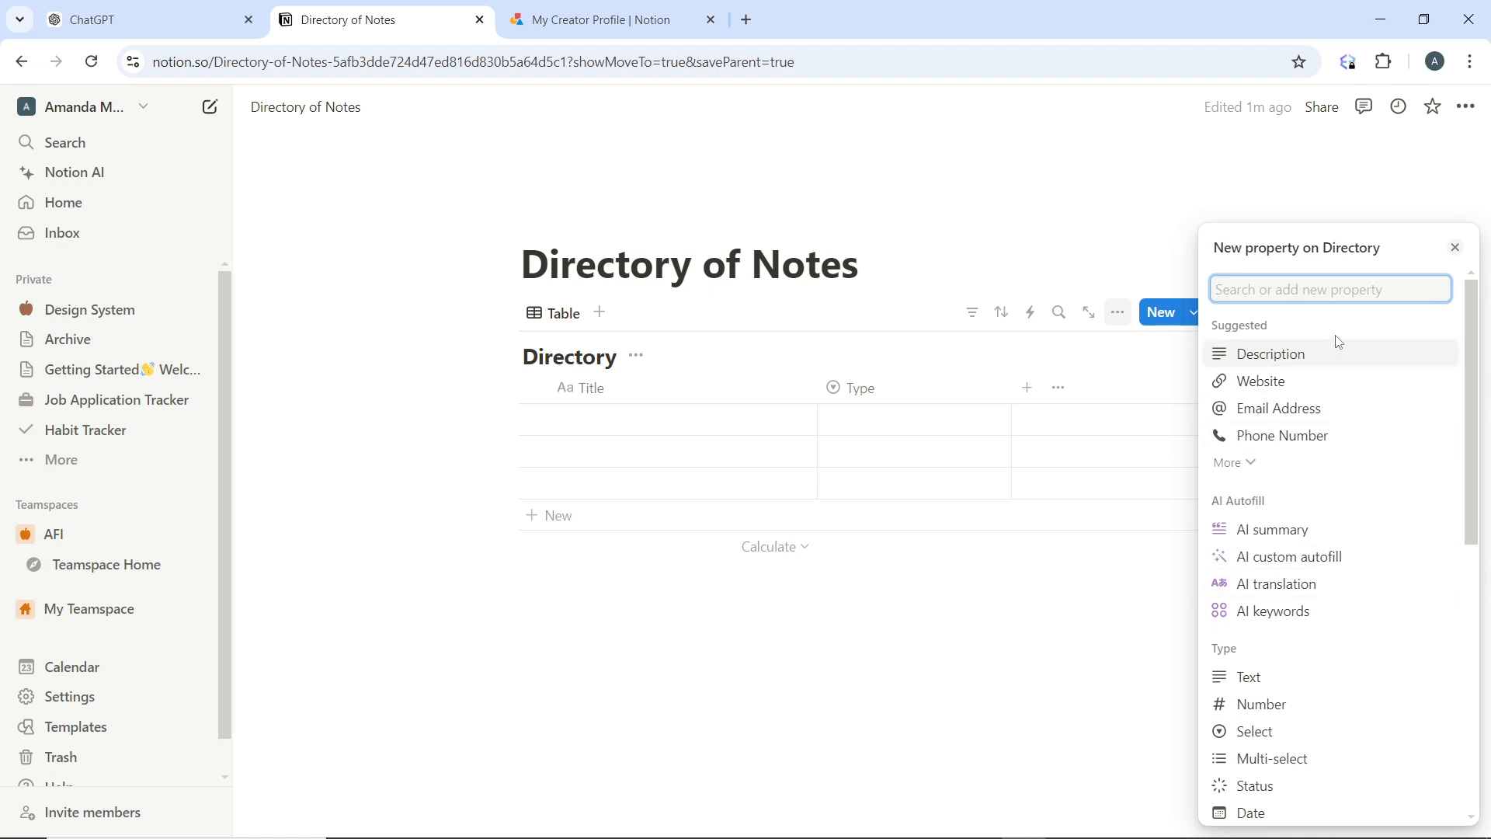
scroll(1274, 727, "down", 3)
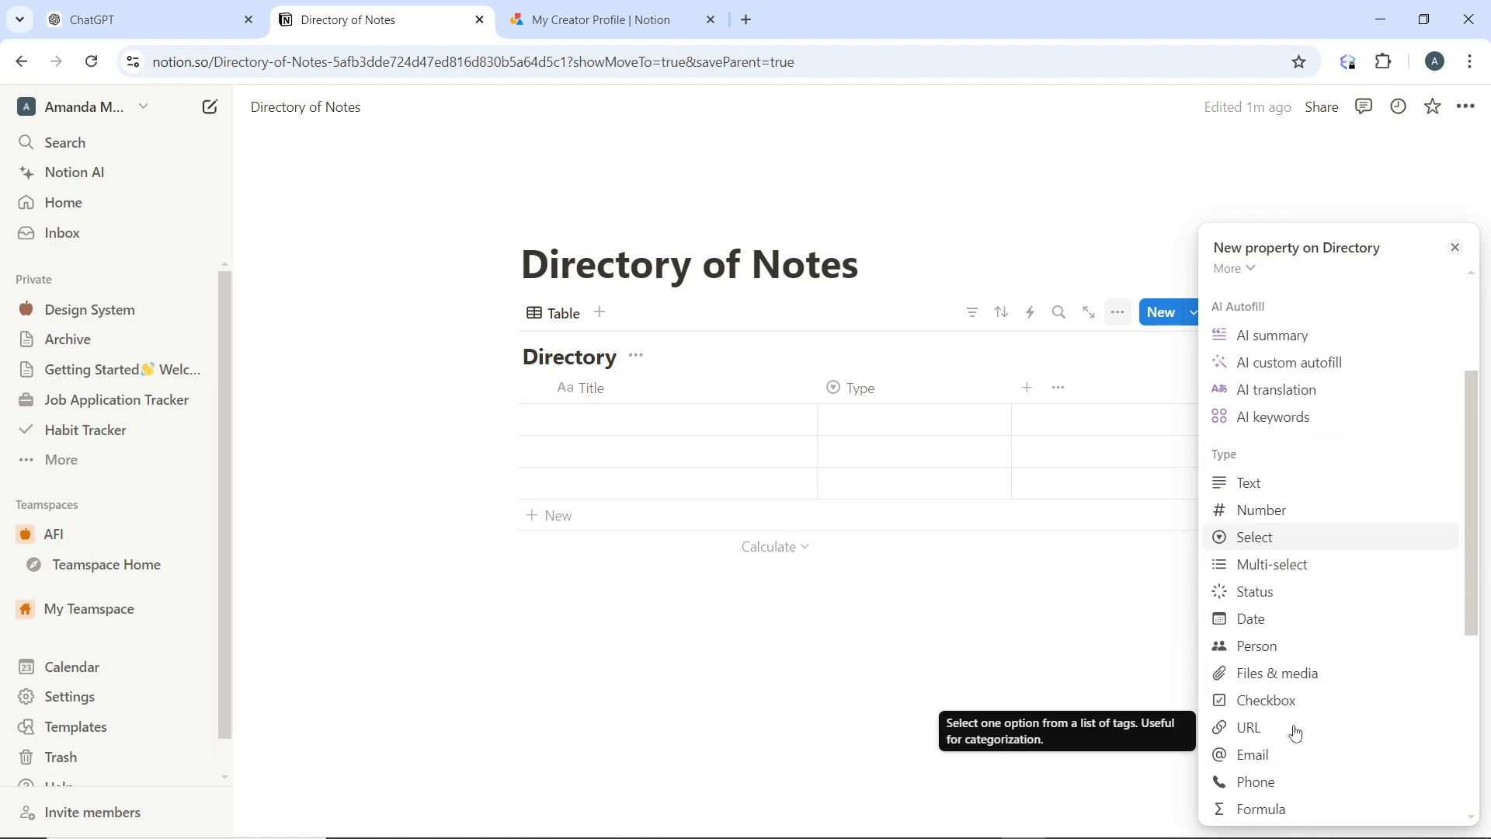
left_click(1308, 728)
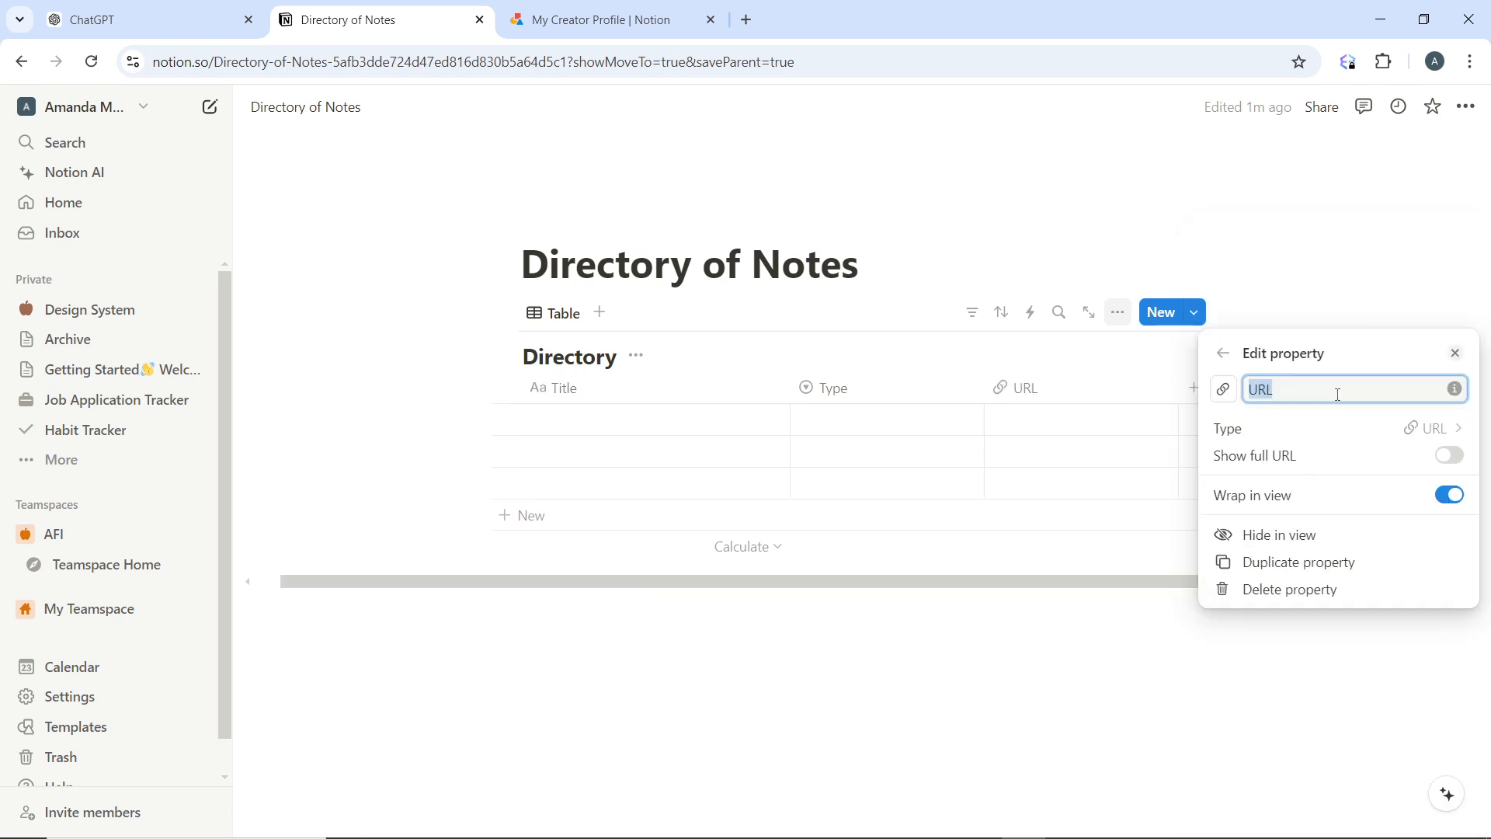
type("Link")
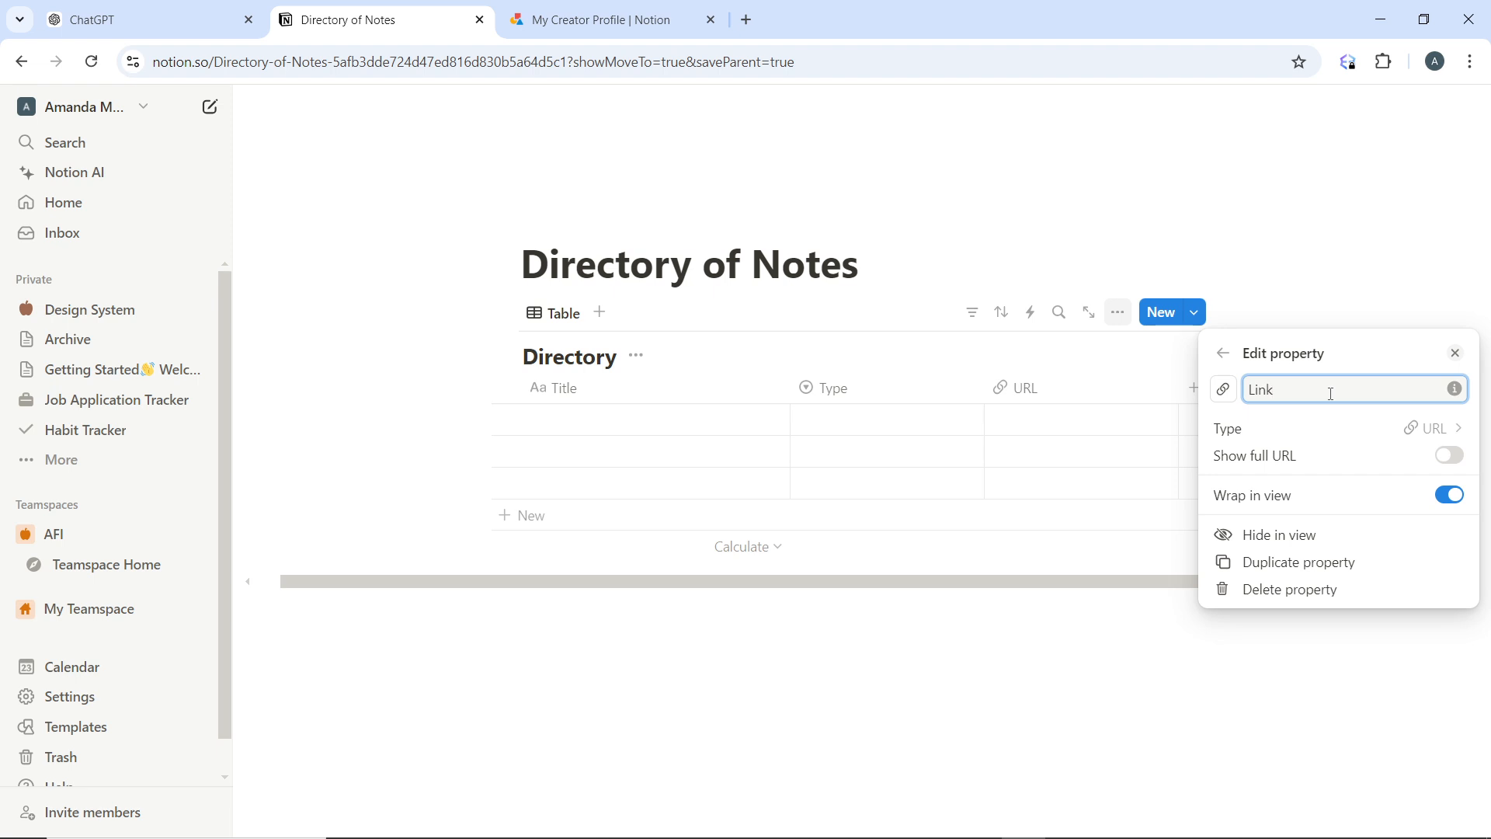
left_click(1381, 284)
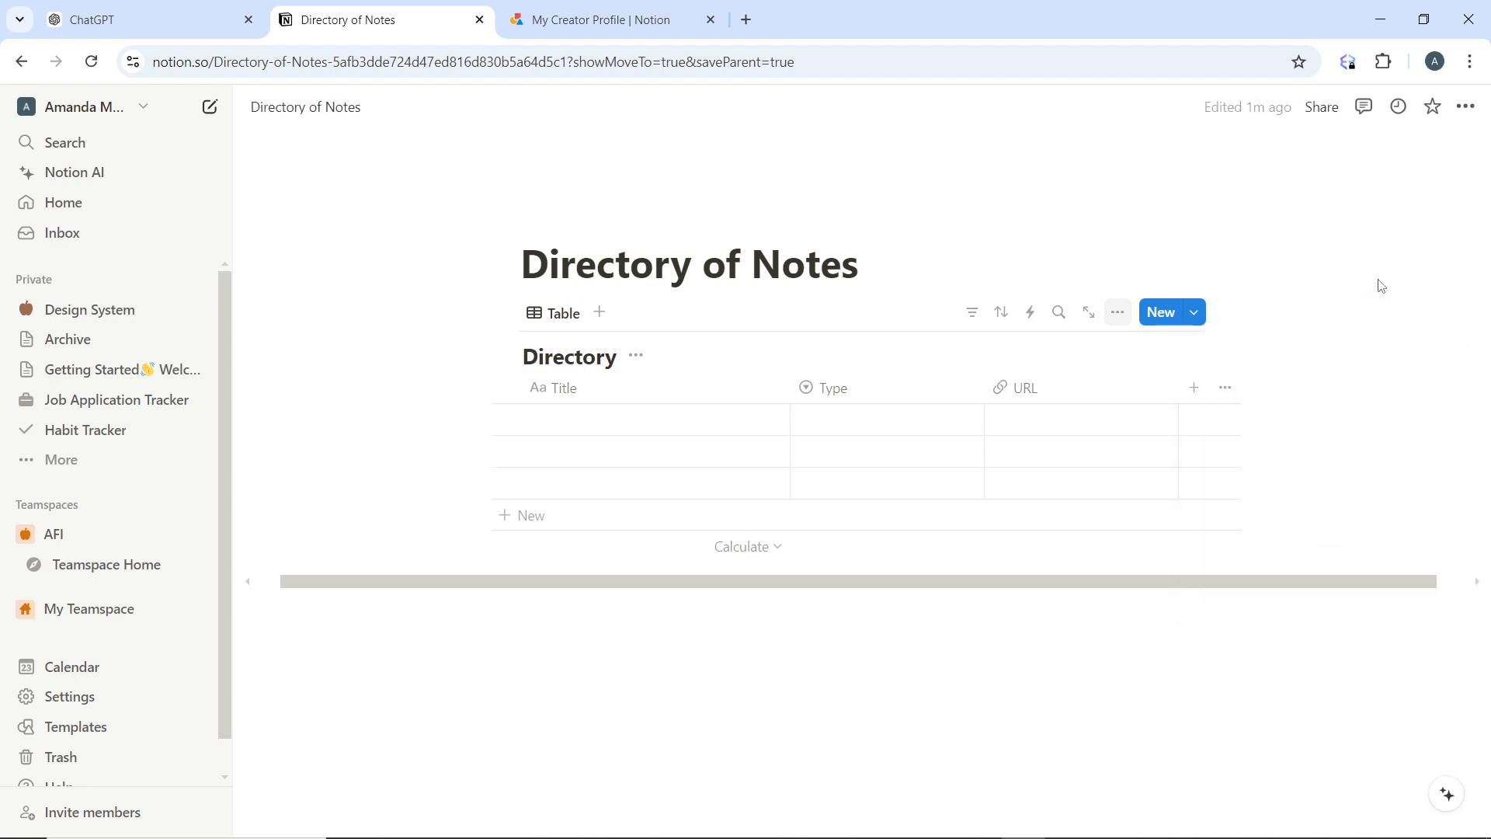
Add a multi-select property to the Directory database and name it "Tgas"
left_click(1195, 388)
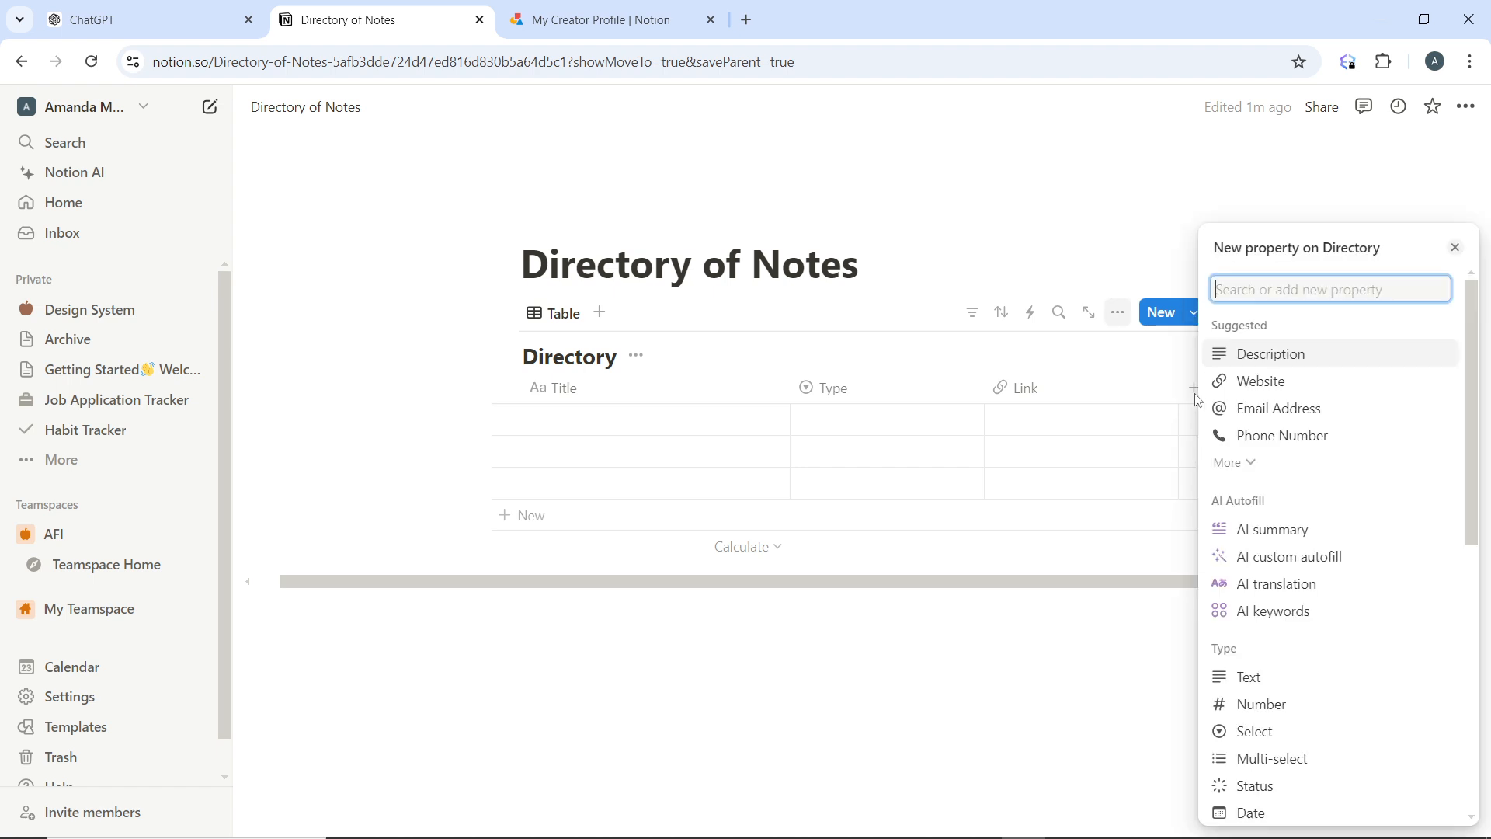
left_click(1396, 769)
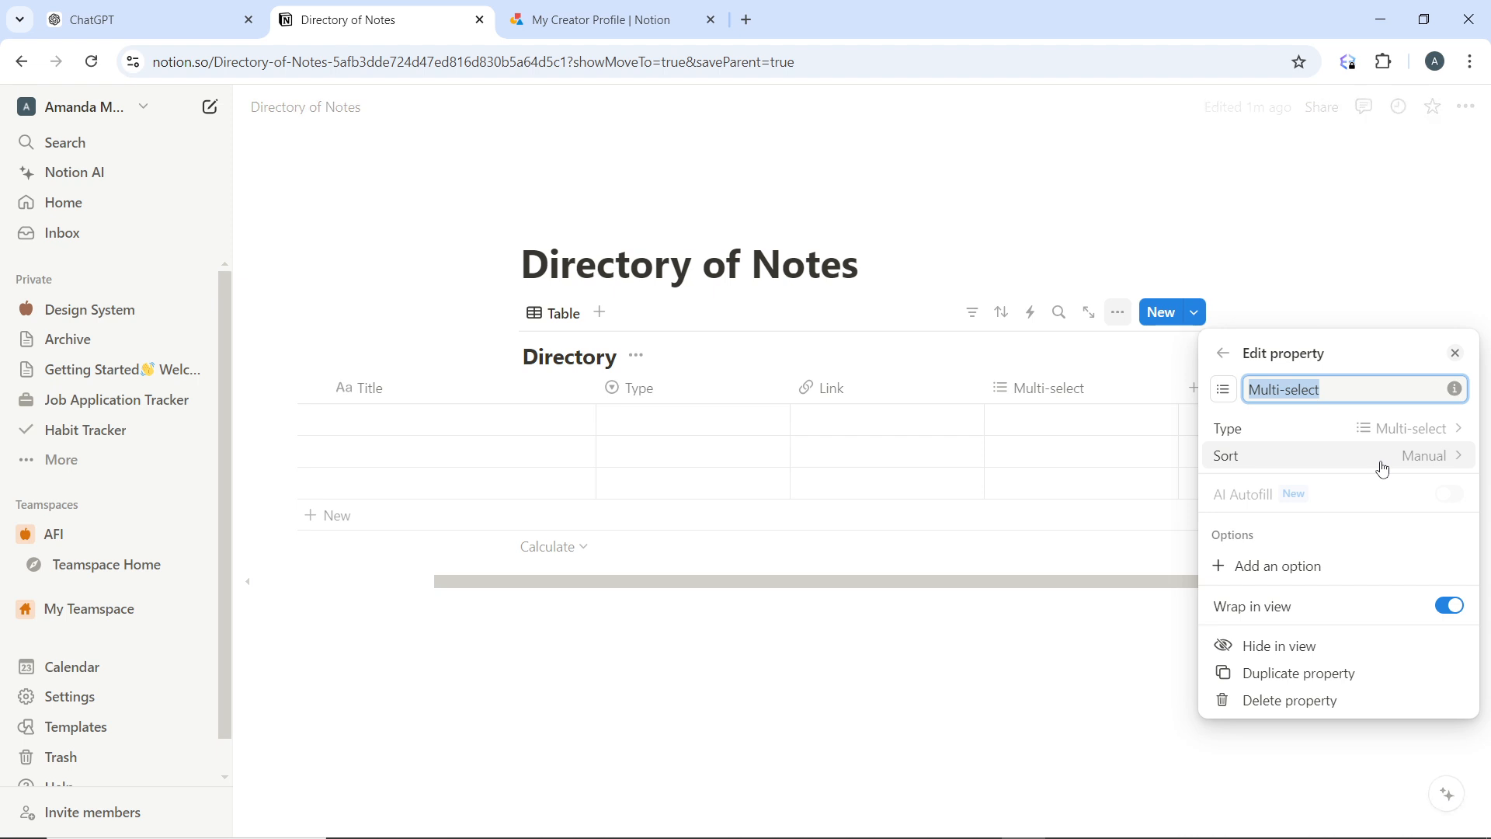
type("Tgas")
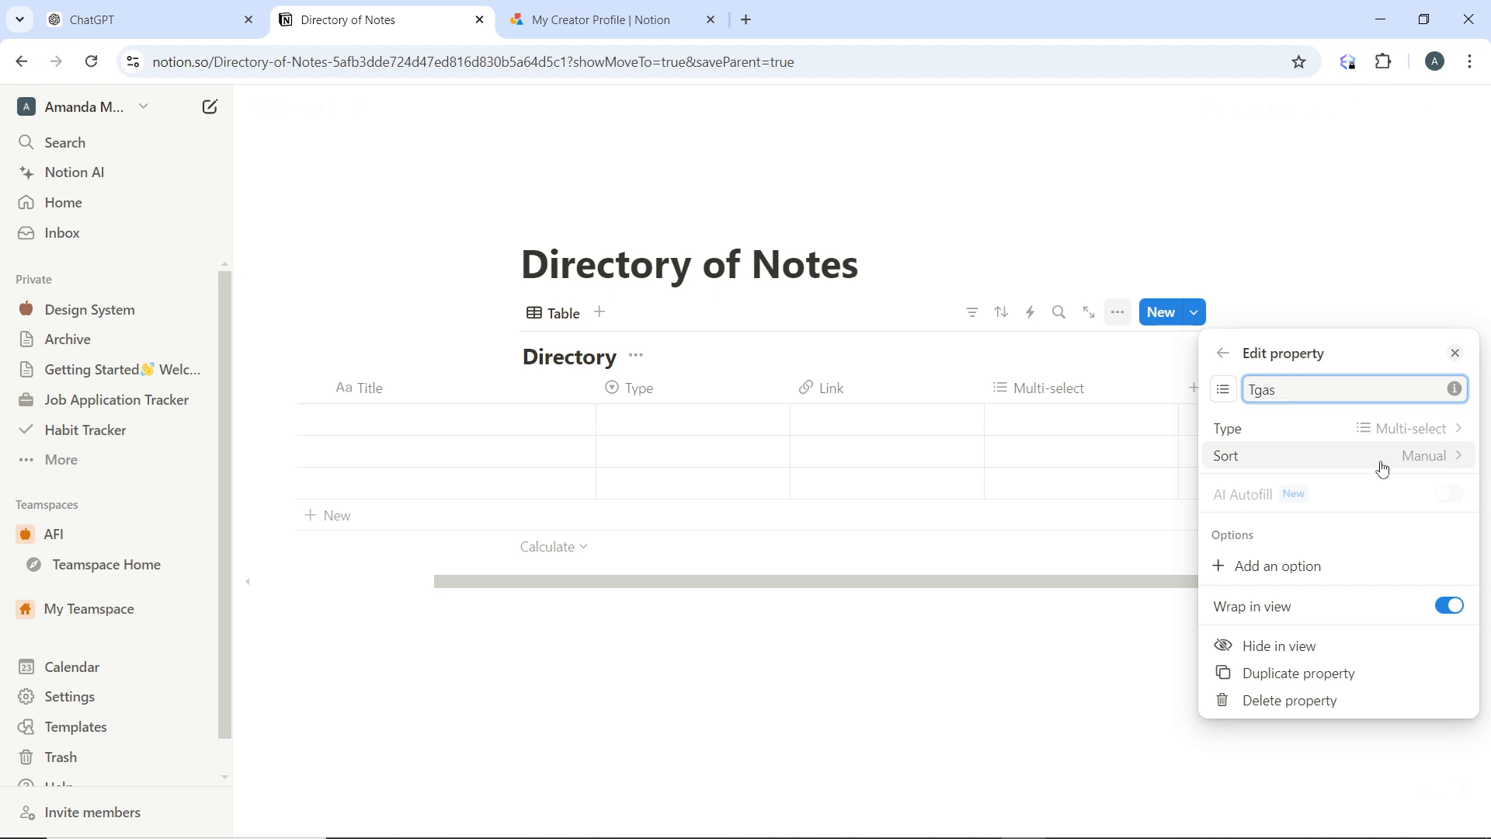
Add the options Math, history and science to the Tgas multi-select property
left_click(1364, 567)
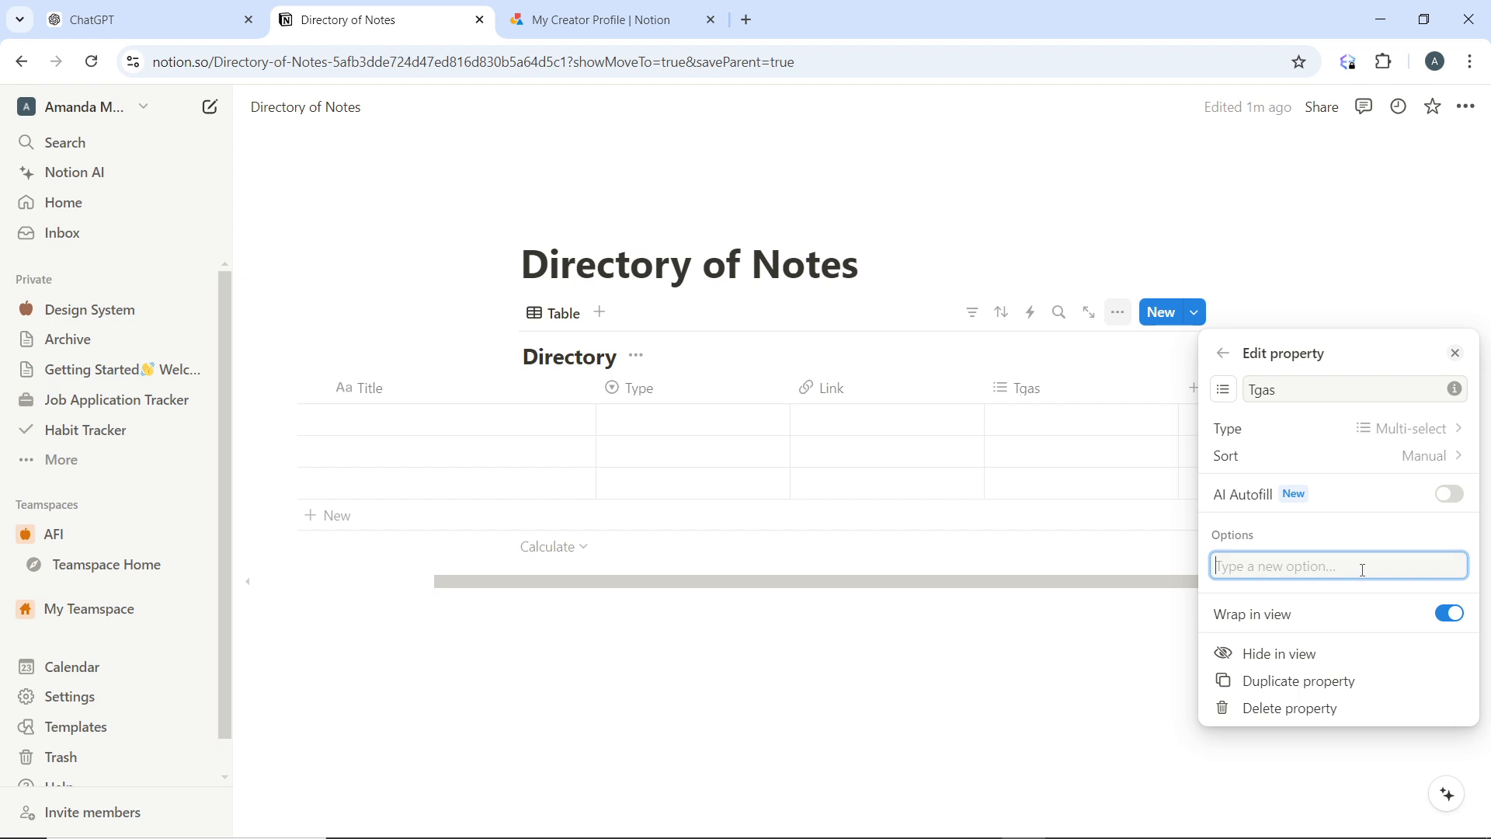
type("M")
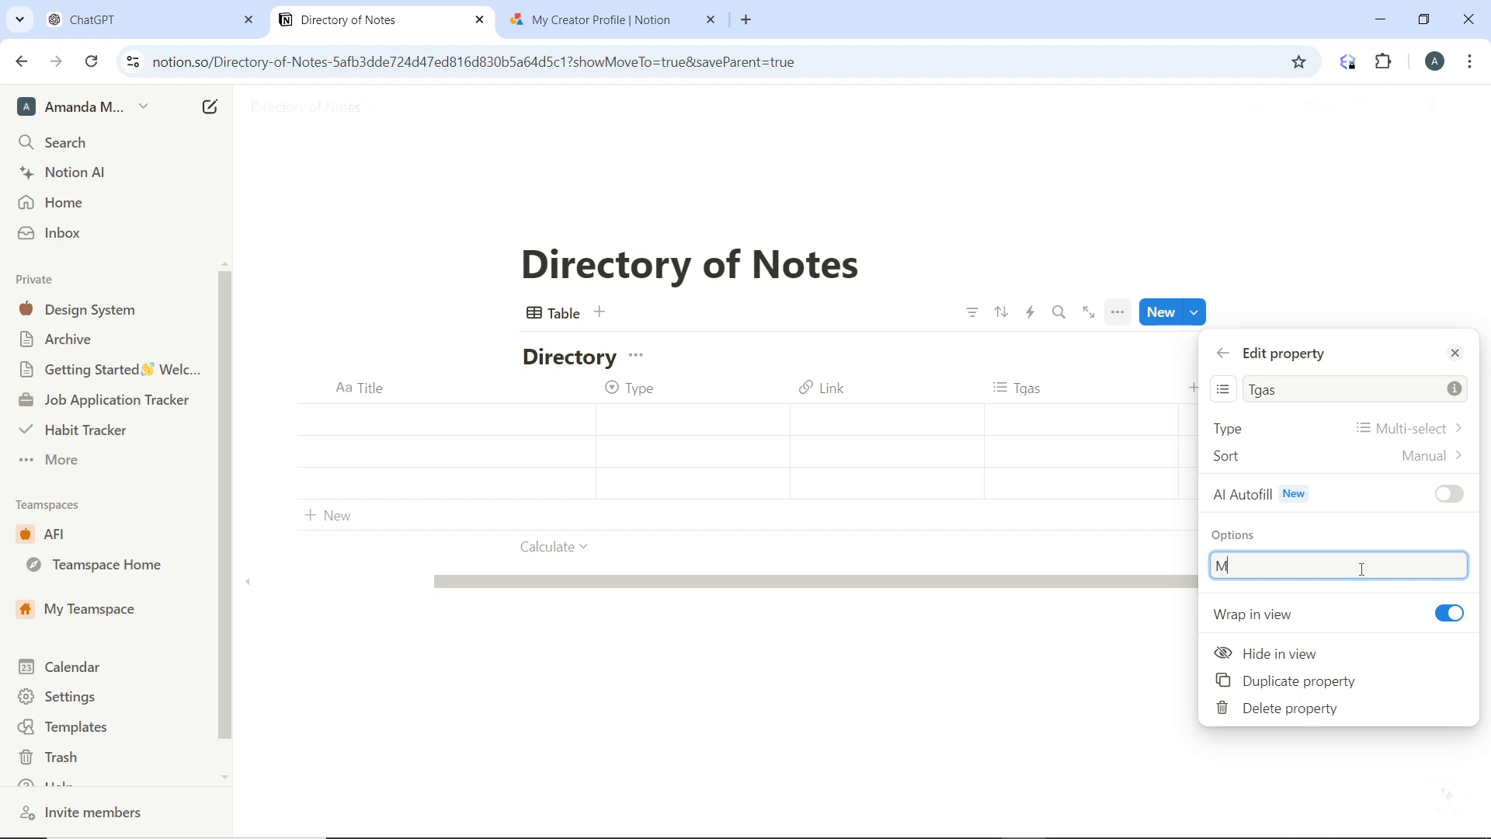
type("th")
key("BackSpace")
key("BackSpace")
type("ath")
key("Return")
type("his")
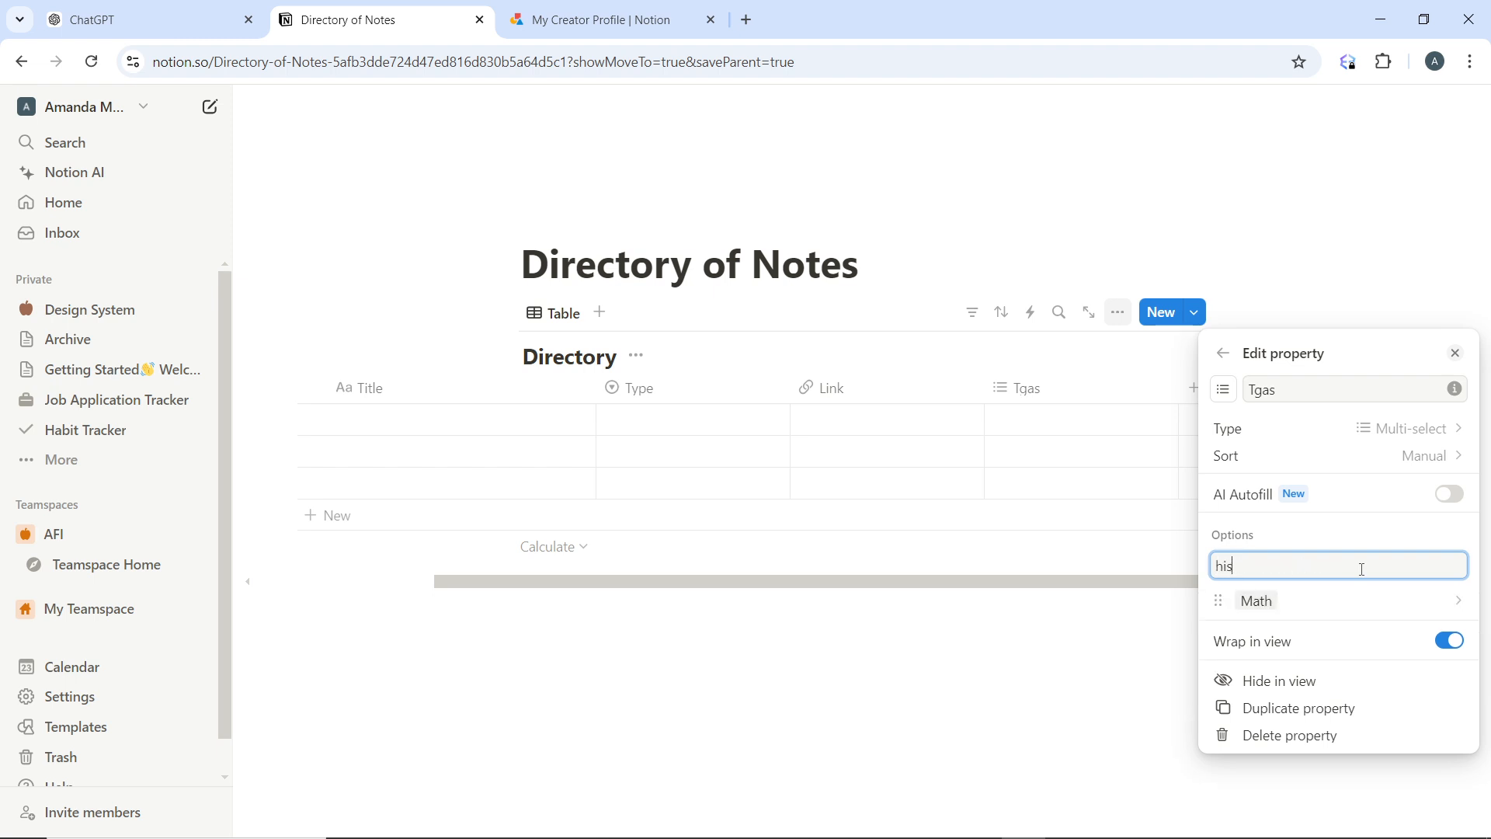
type("tory")
key("Return")
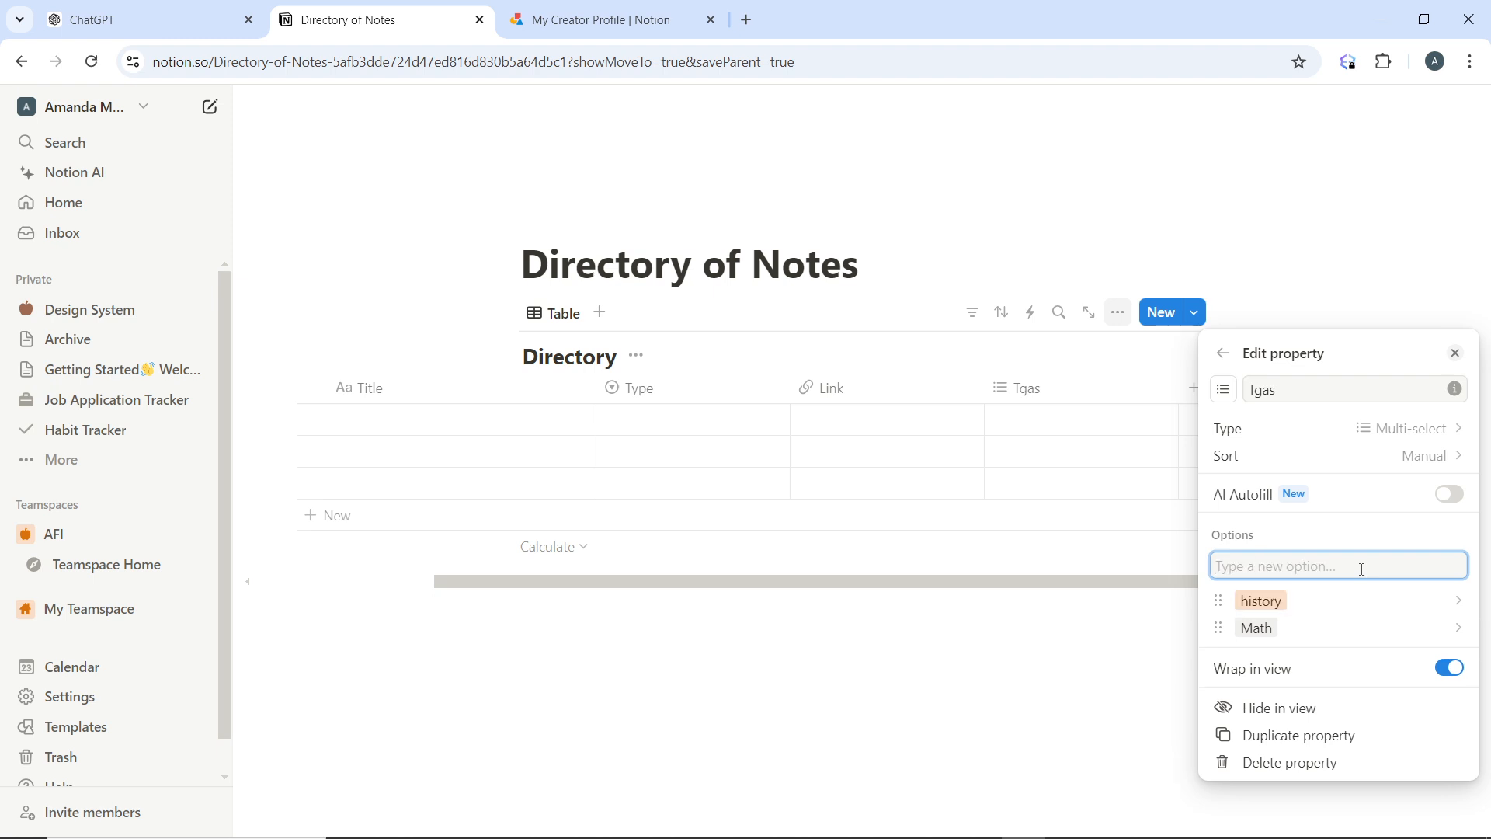
type("sce")
key("BackSpace")
type("ience")
key("Return")
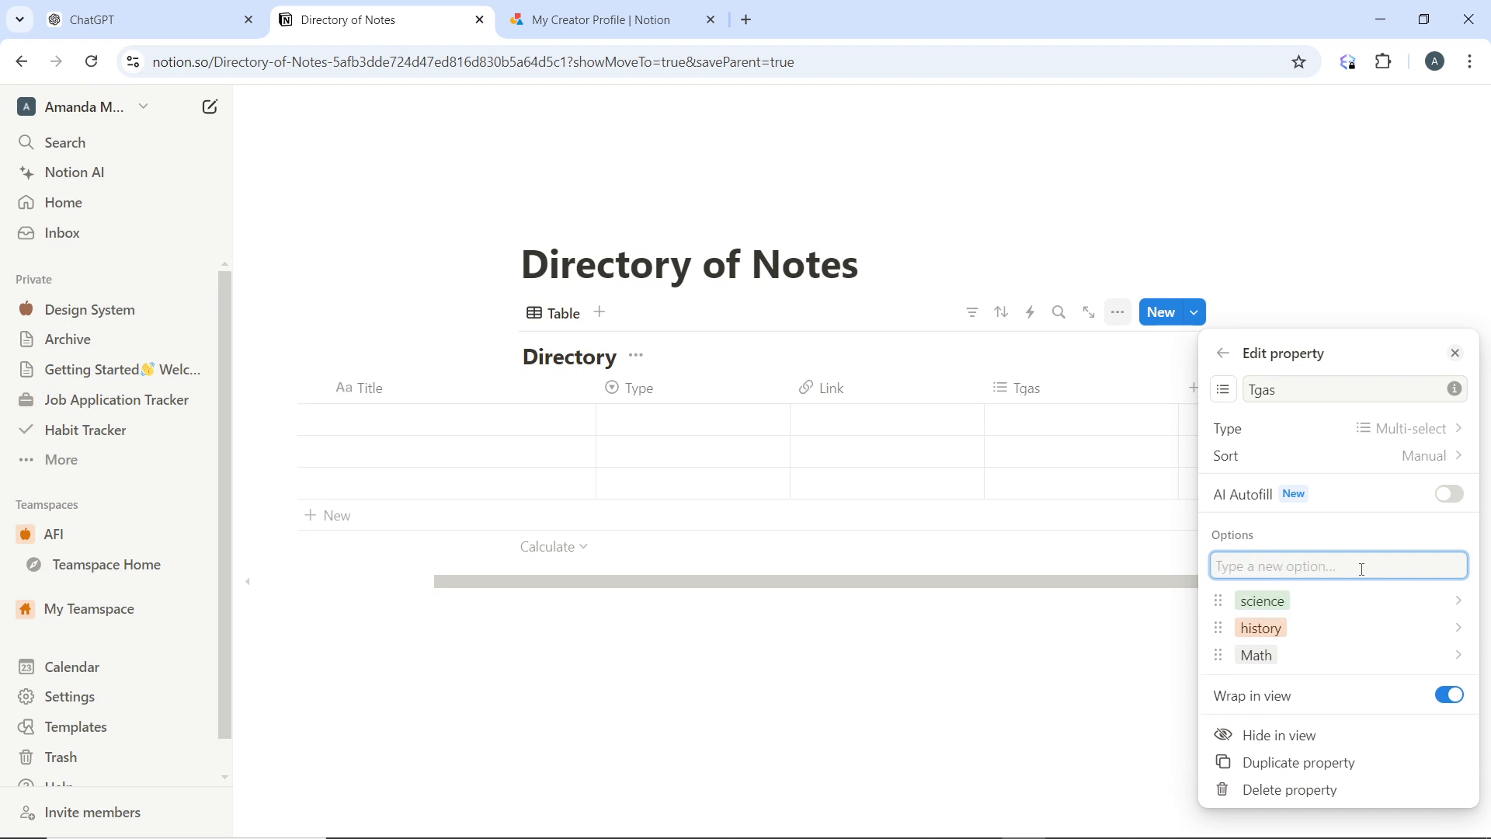
Correct the multi-select property's name to "Tags" and close its property settings
left_click(1320, 395)
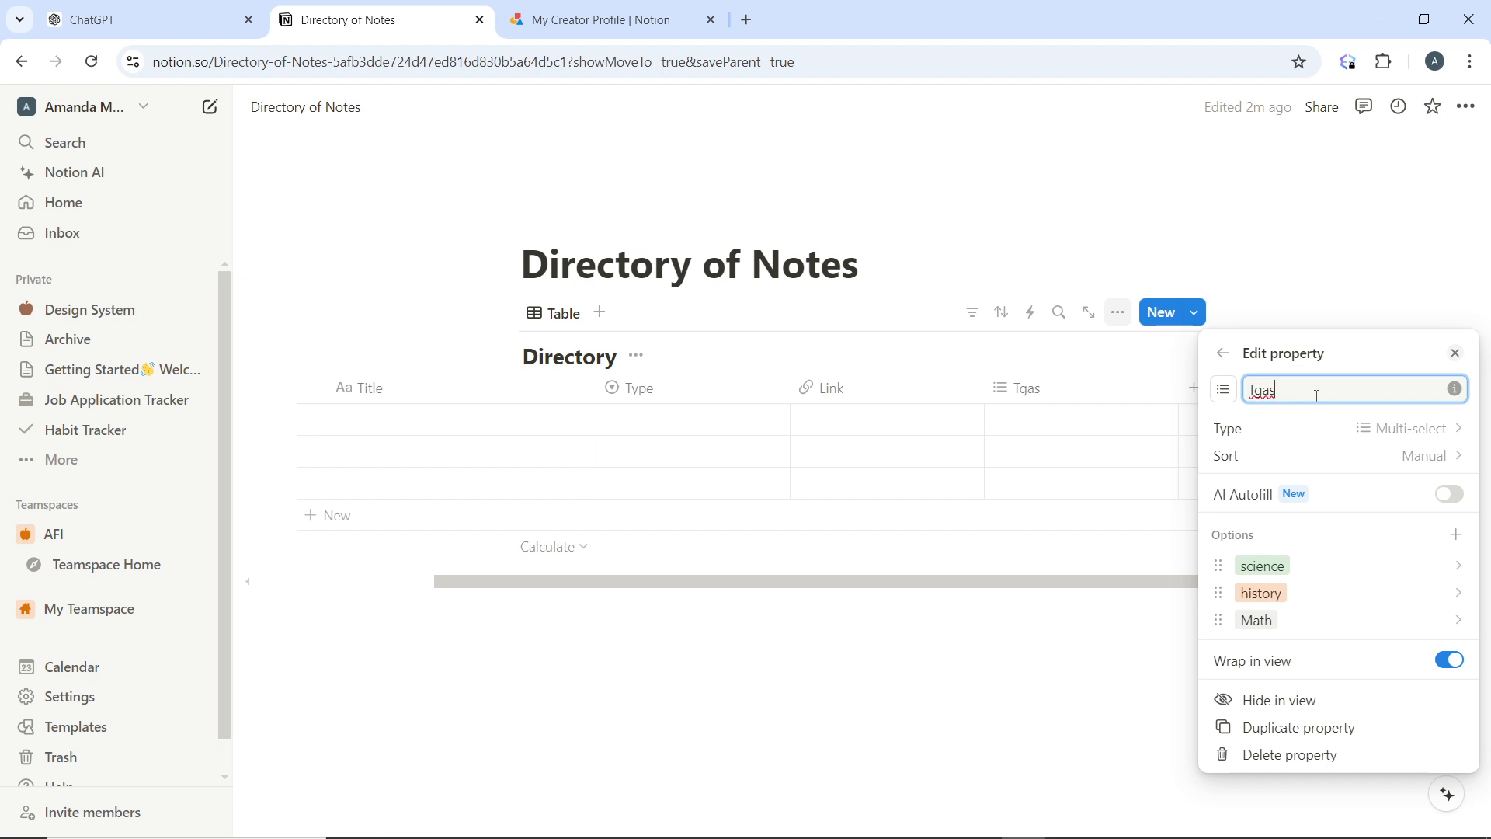
key("BackSpace")
key("BackSpace")
key("BackSpace")
type("ags")
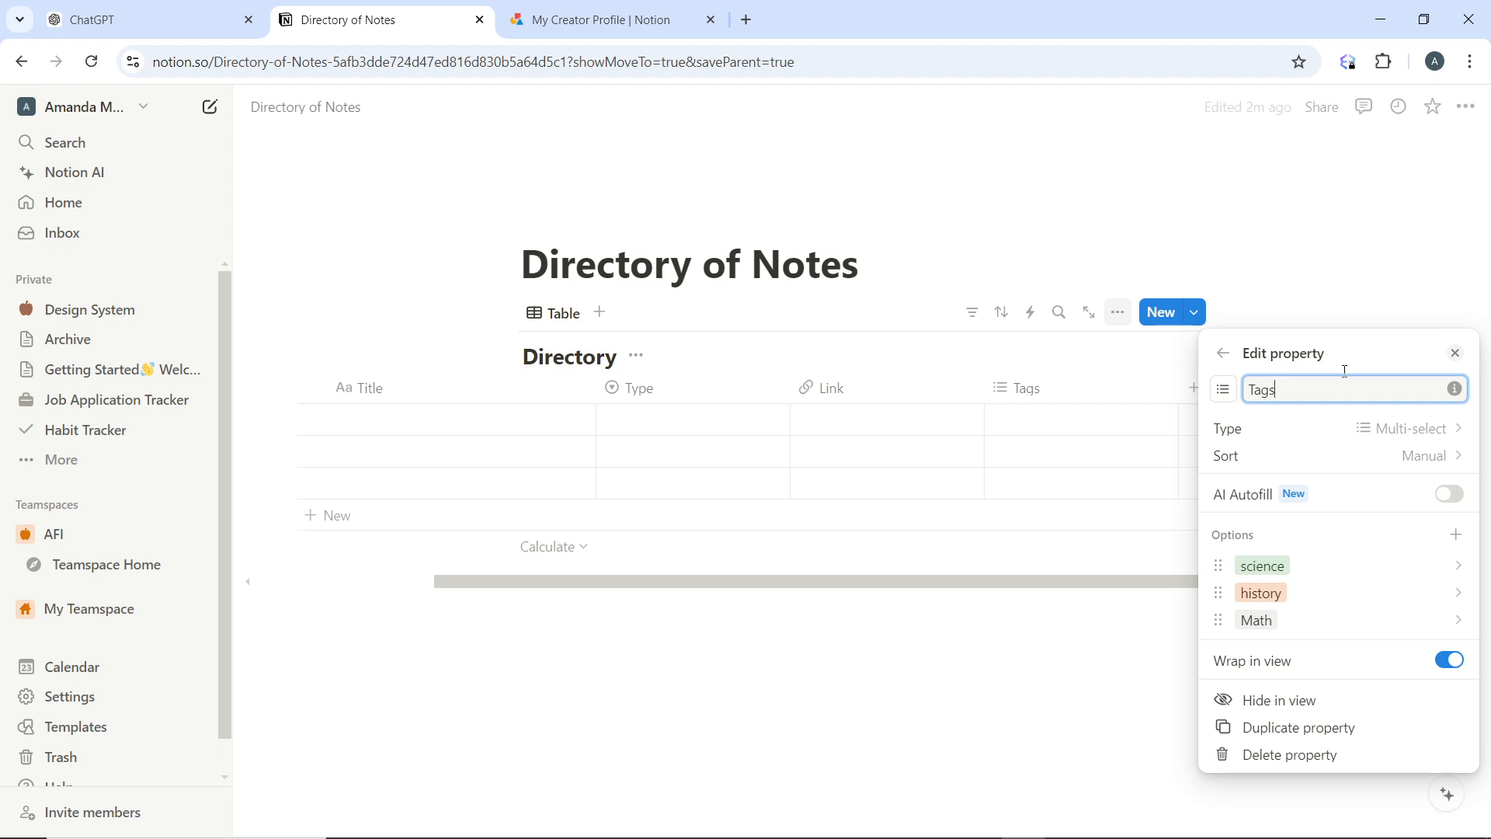
left_click(1396, 250)
Add a text property named "Notes" to the Directory database
left_click(1194, 388)
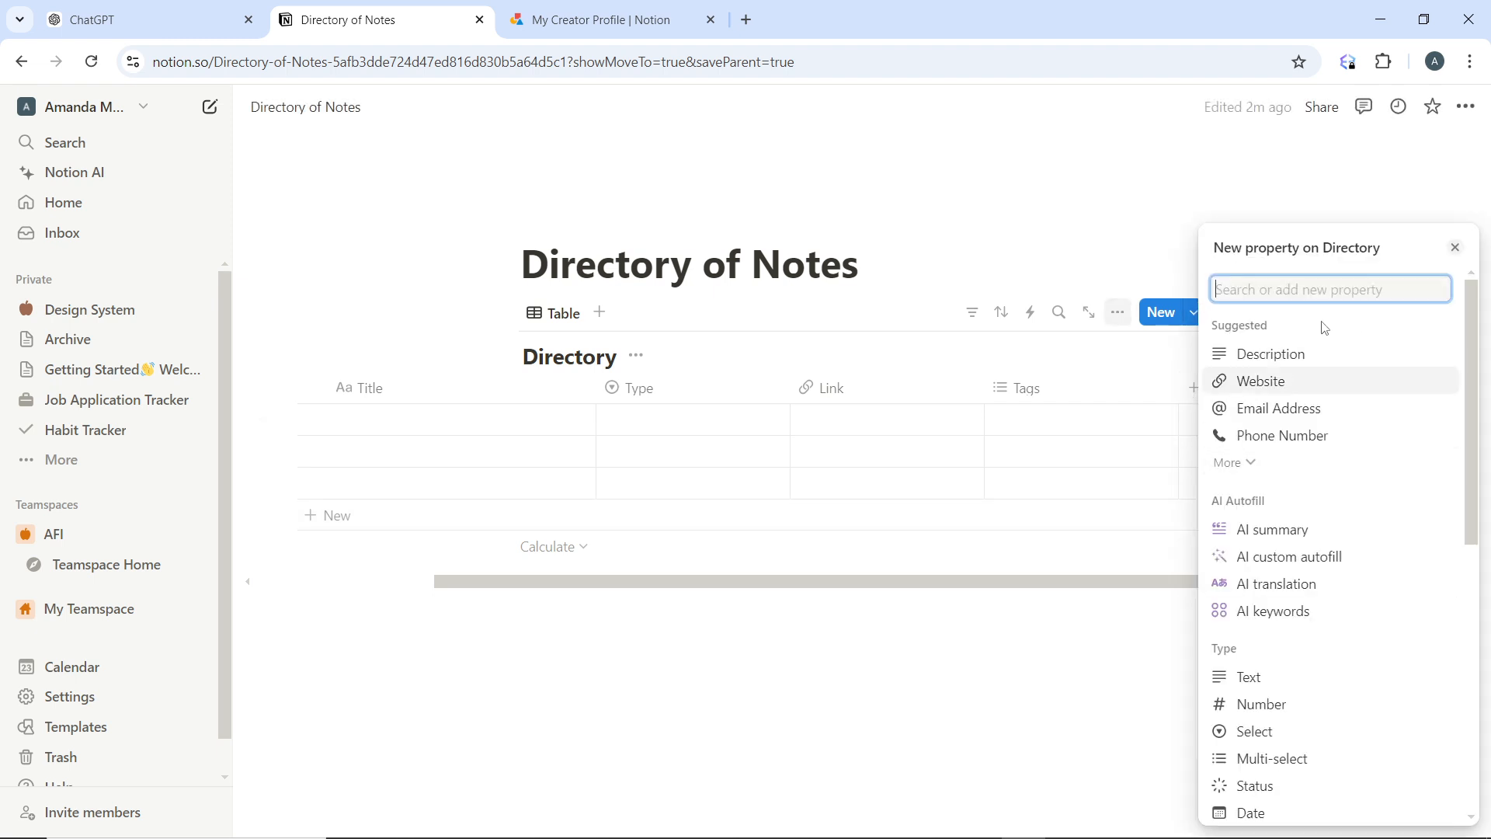
left_click(1288, 677)
type("N")
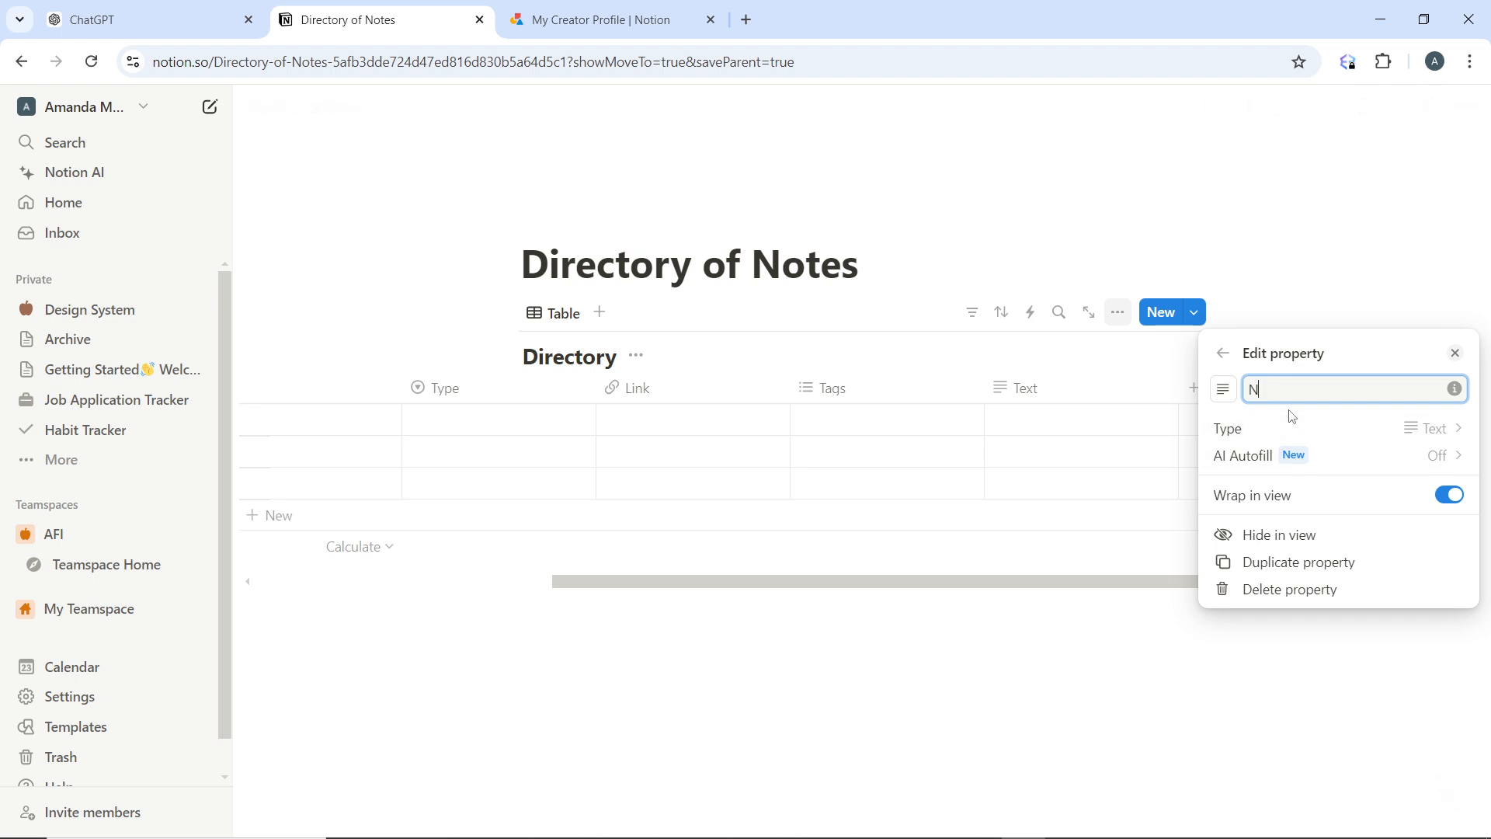
type("otes")
left_click(1353, 272)
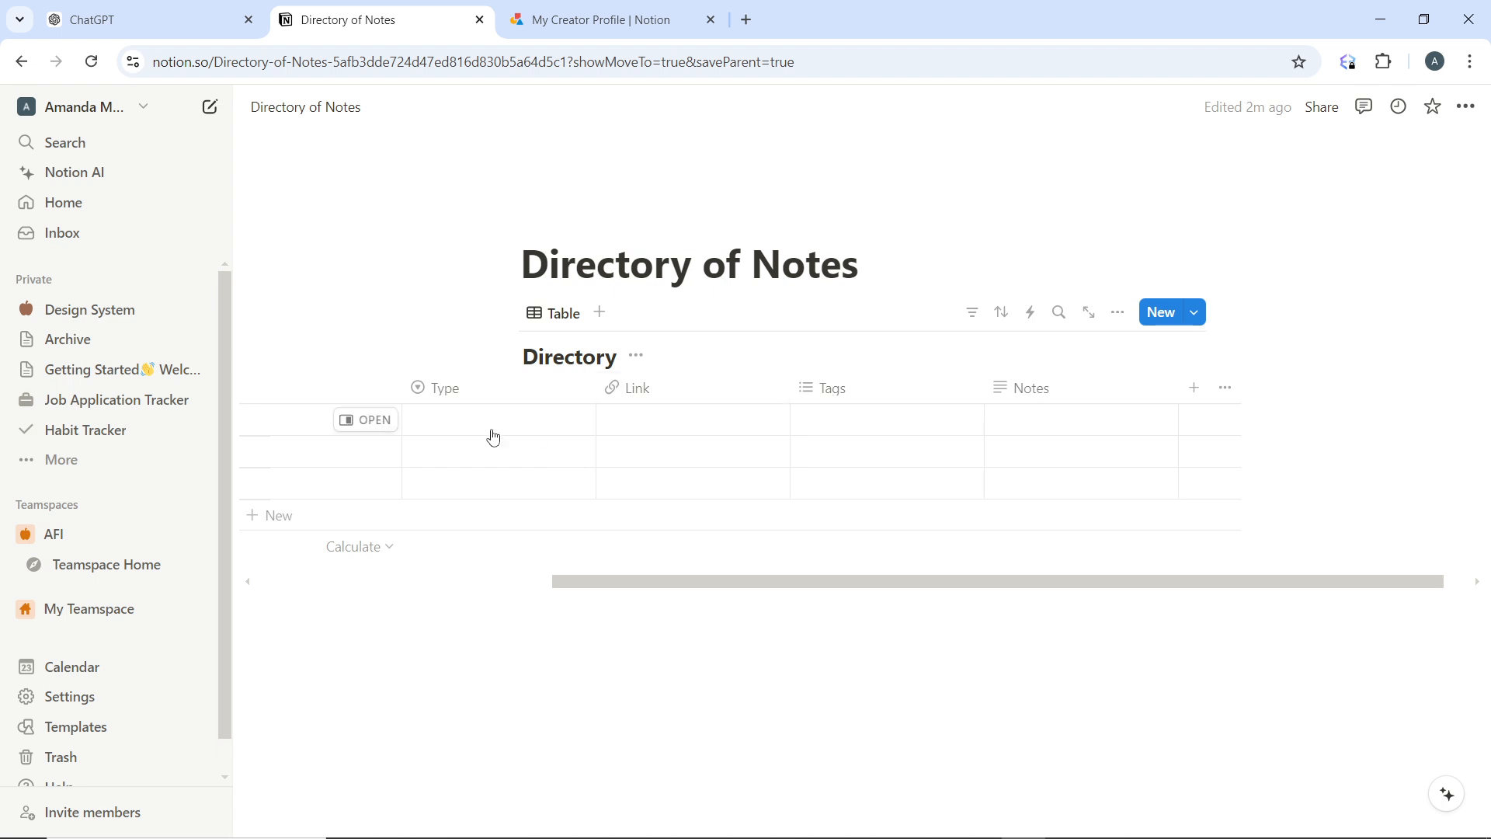
Examine the Type, Link and Tags cells of the first row and the options they offer
scroll(463, 484, "left", 5)
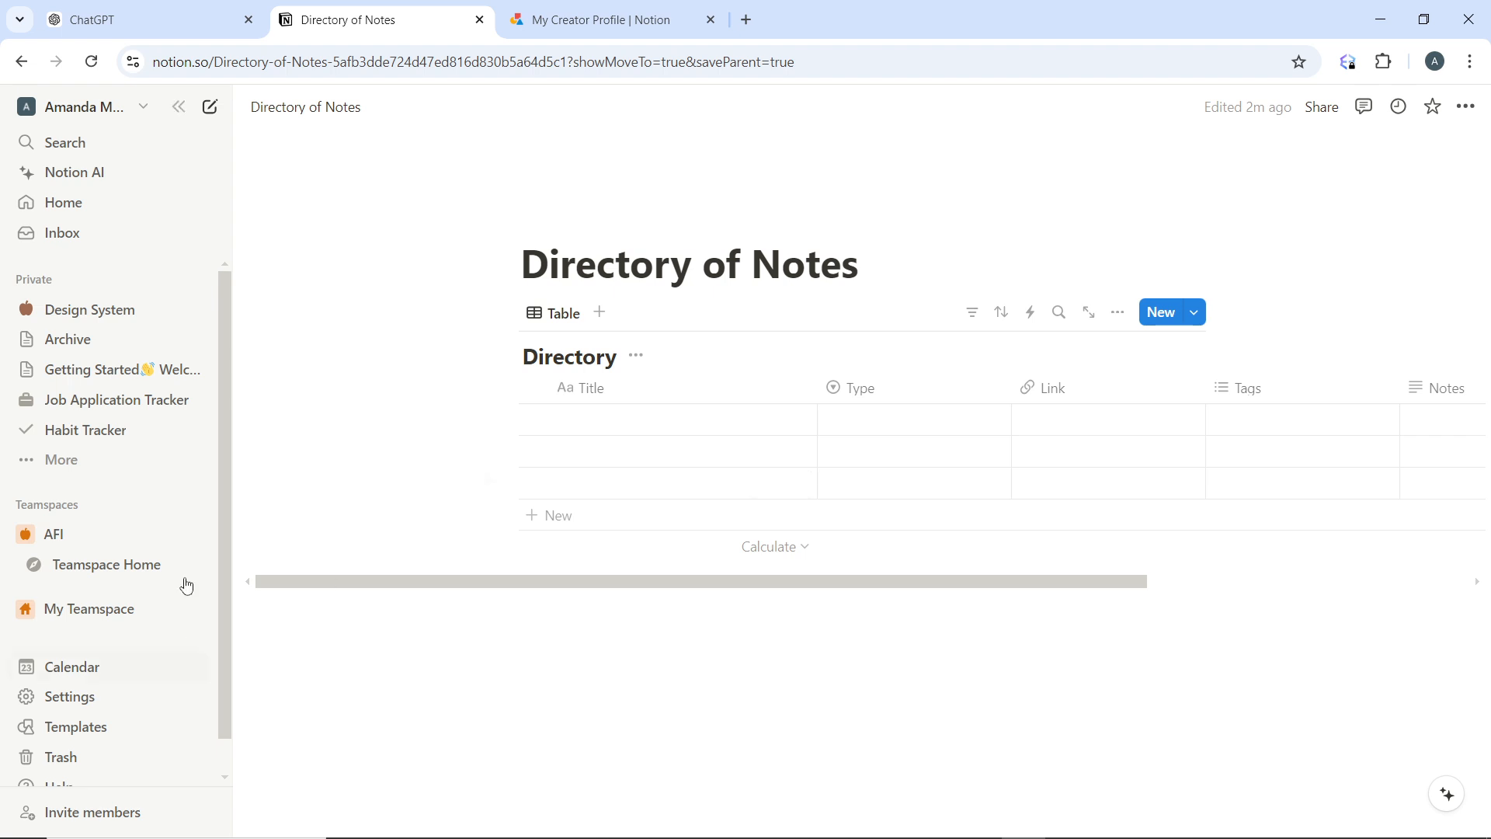
left_click(870, 419)
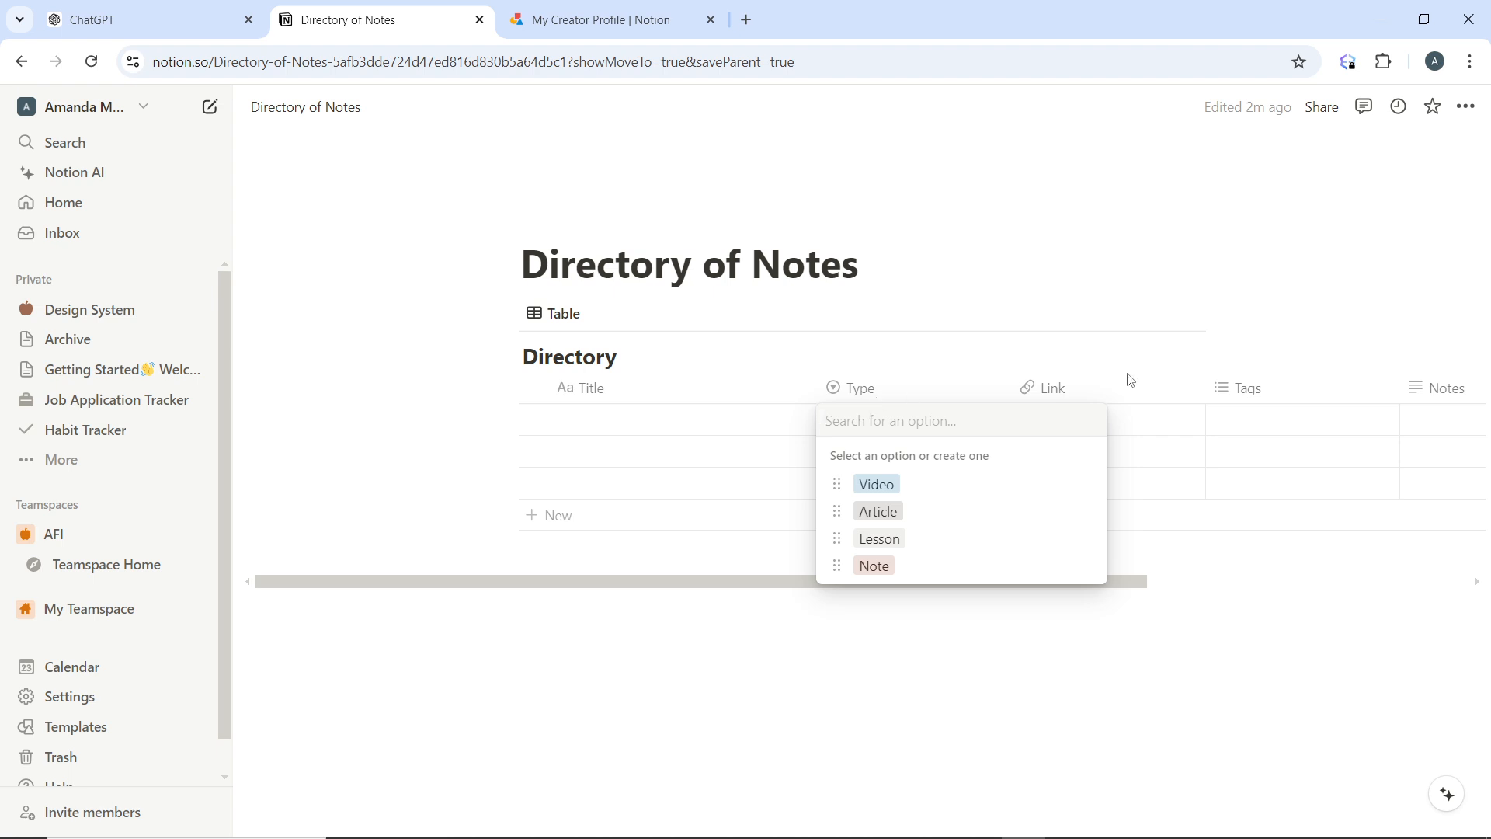
left_click(1129, 428)
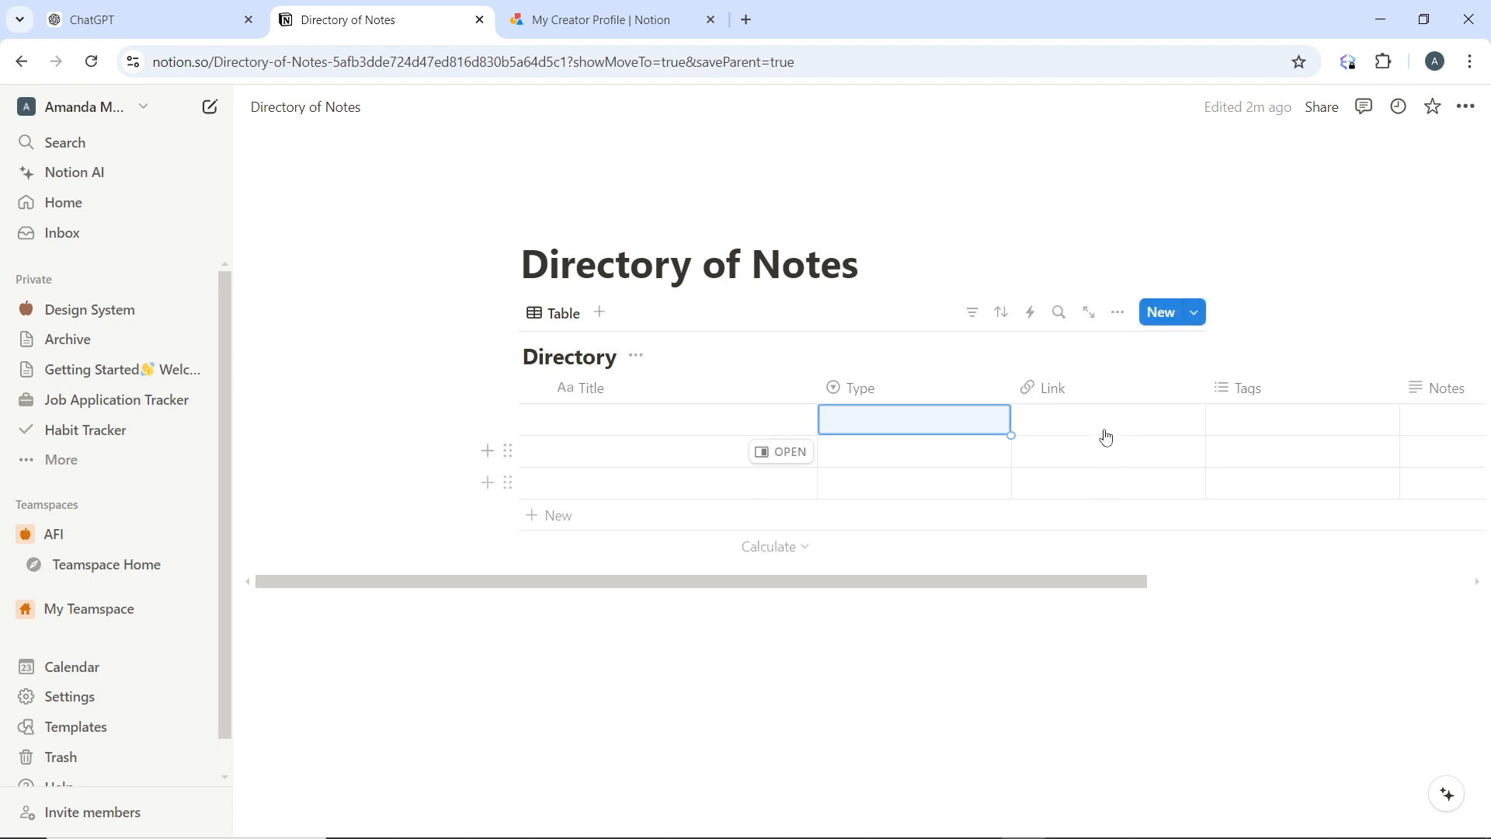
left_click(1105, 427)
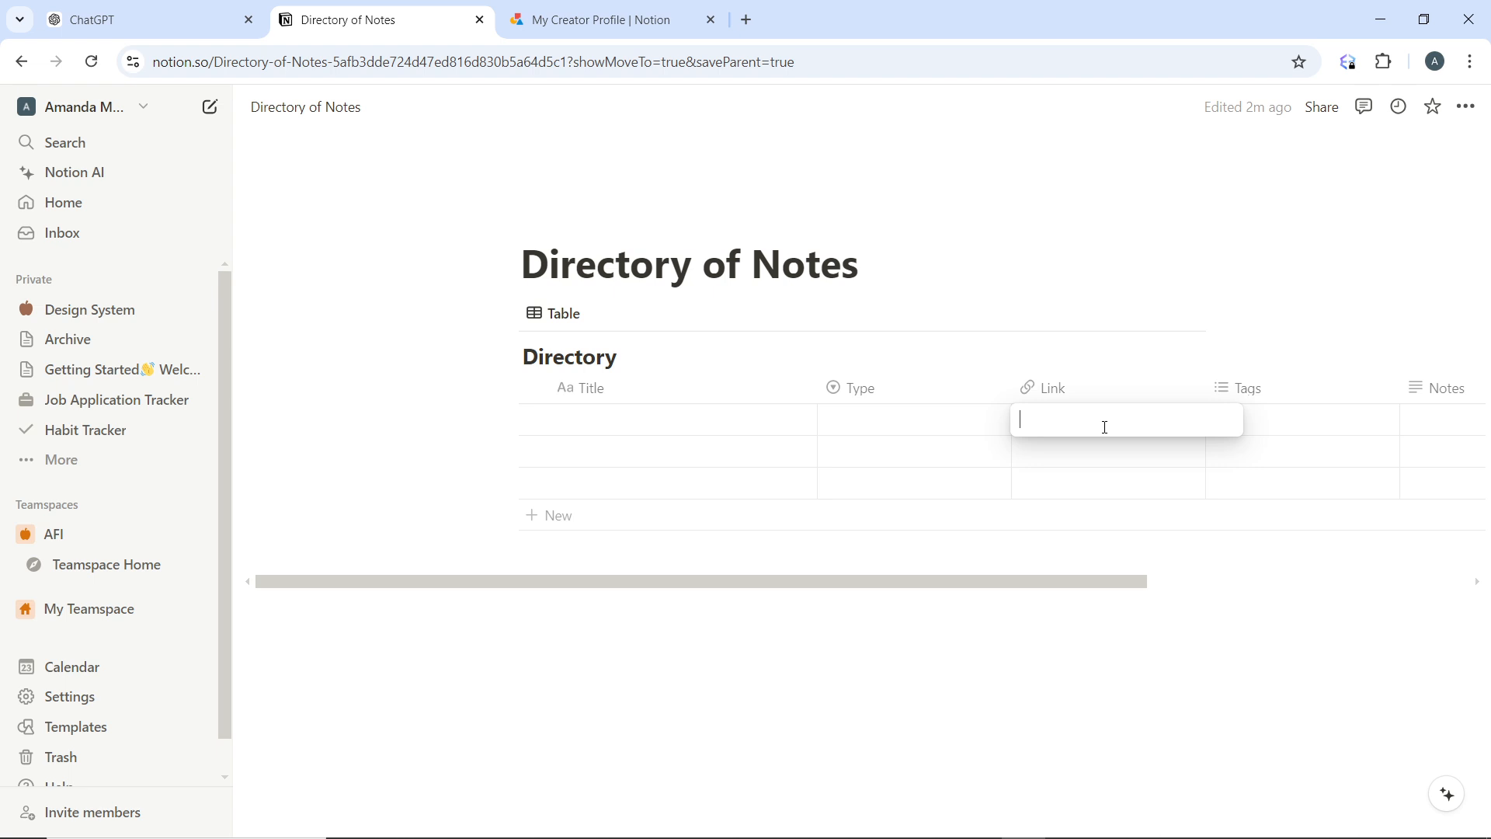
key("Escape")
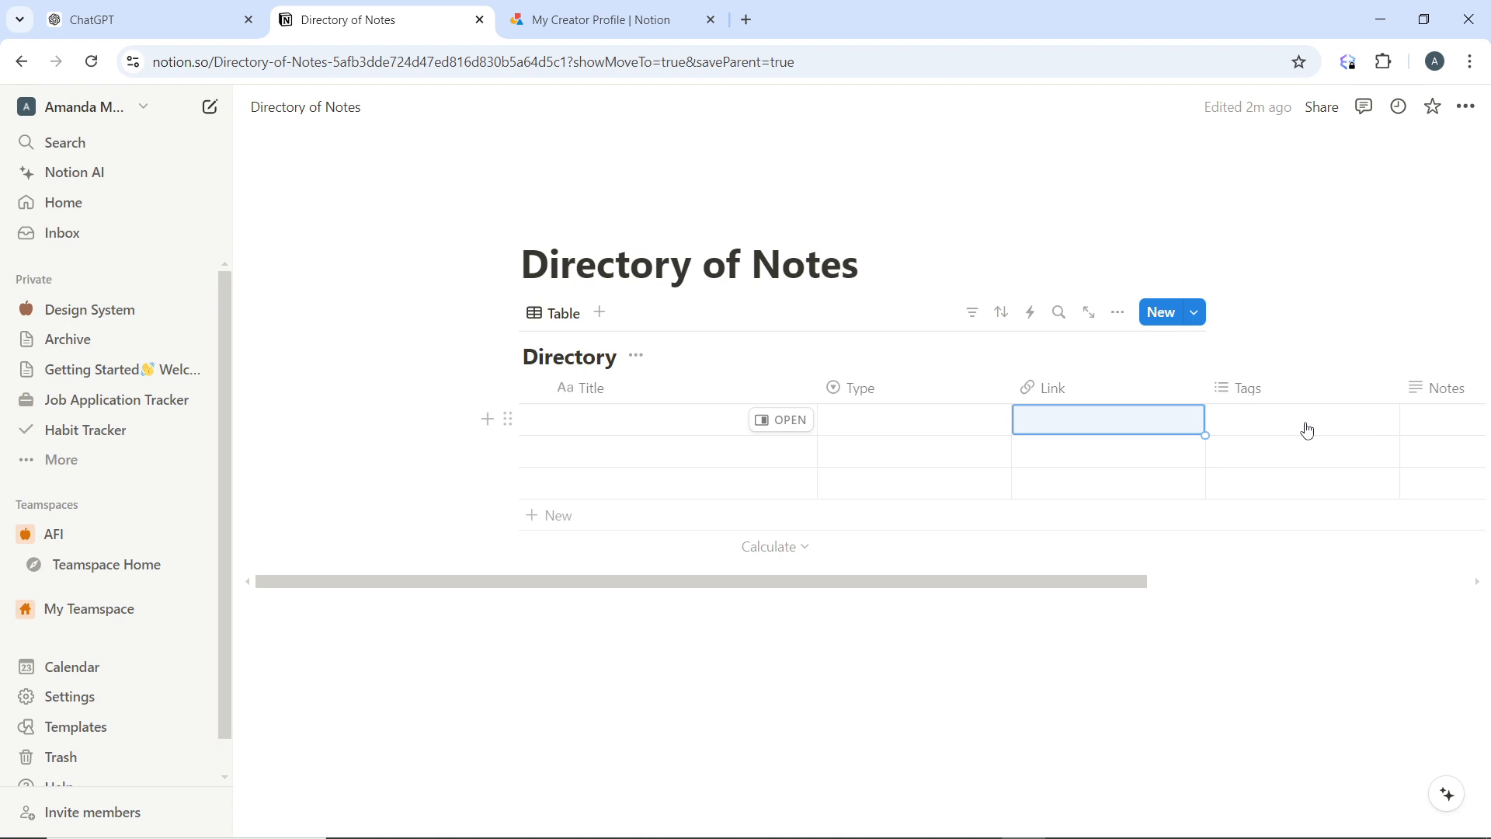
left_click(1306, 430)
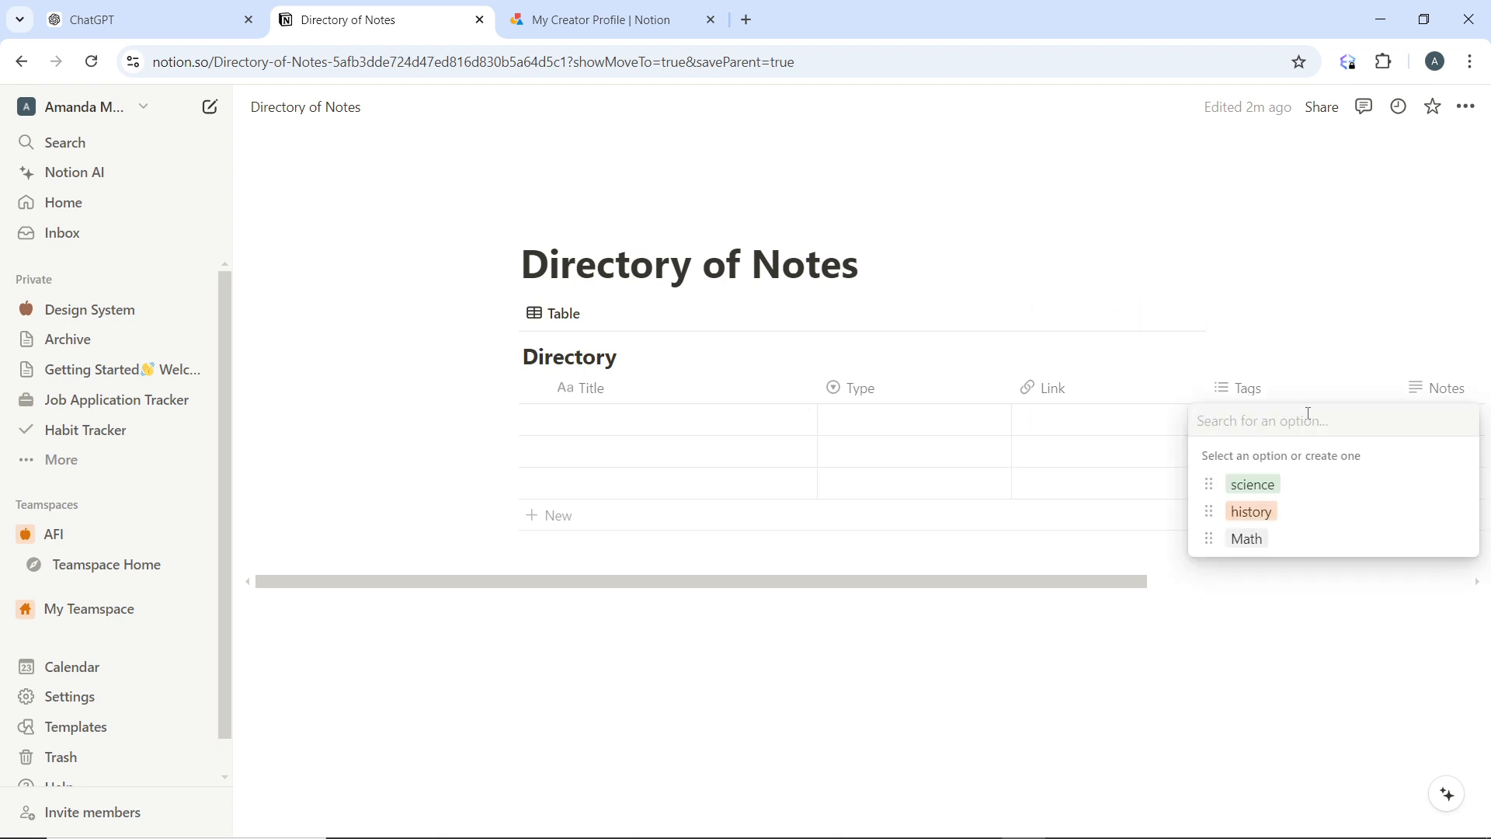
key("Escape")
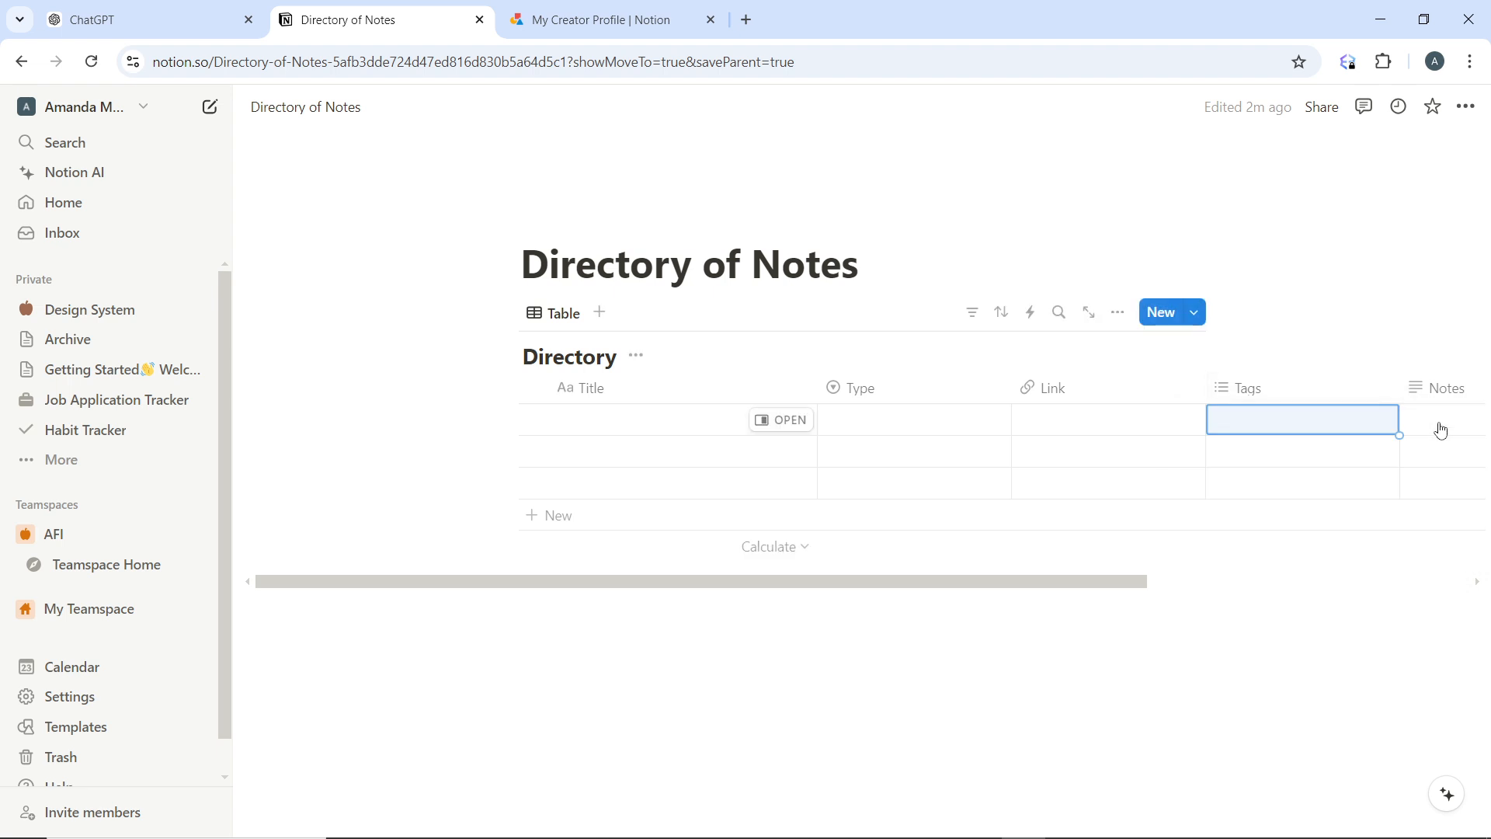
scroll(1437, 430, "right", 3)
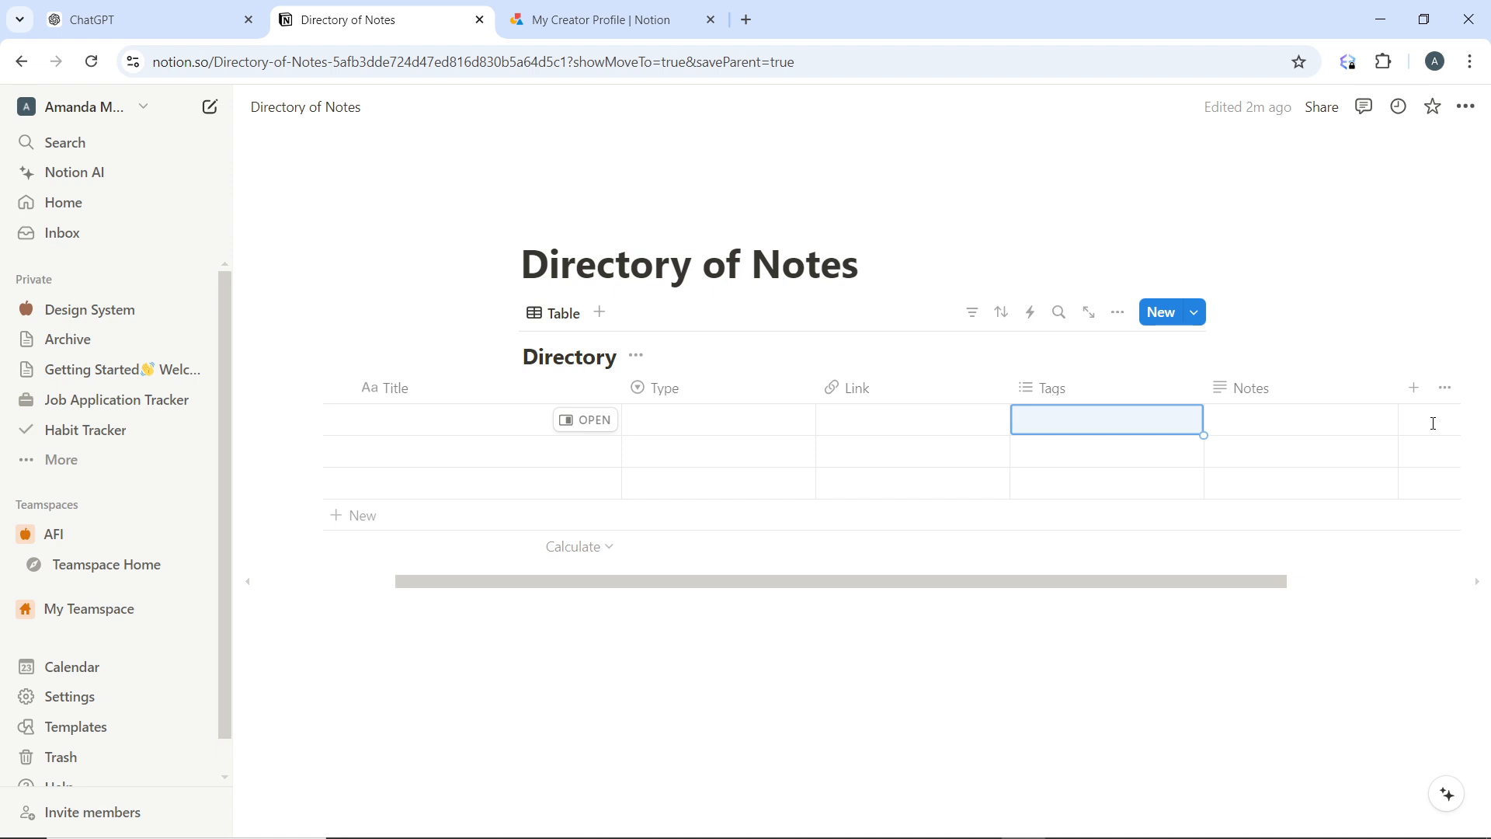
scroll(1434, 424, "left", 3)
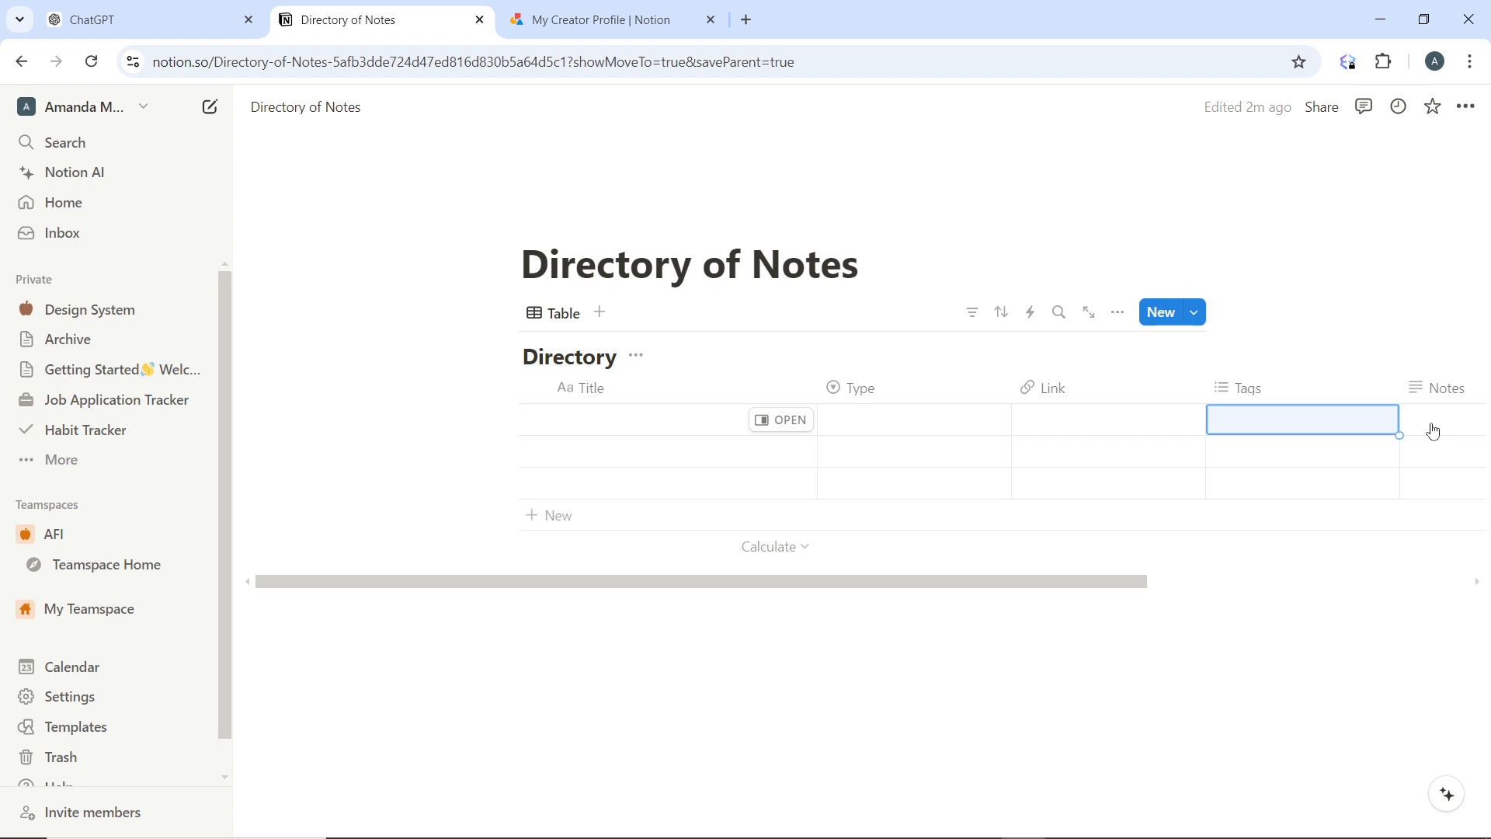
Look over the view types that can be added to the Directory database without adding one
left_click(599, 315)
left_click(598, 315)
left_click(599, 314)
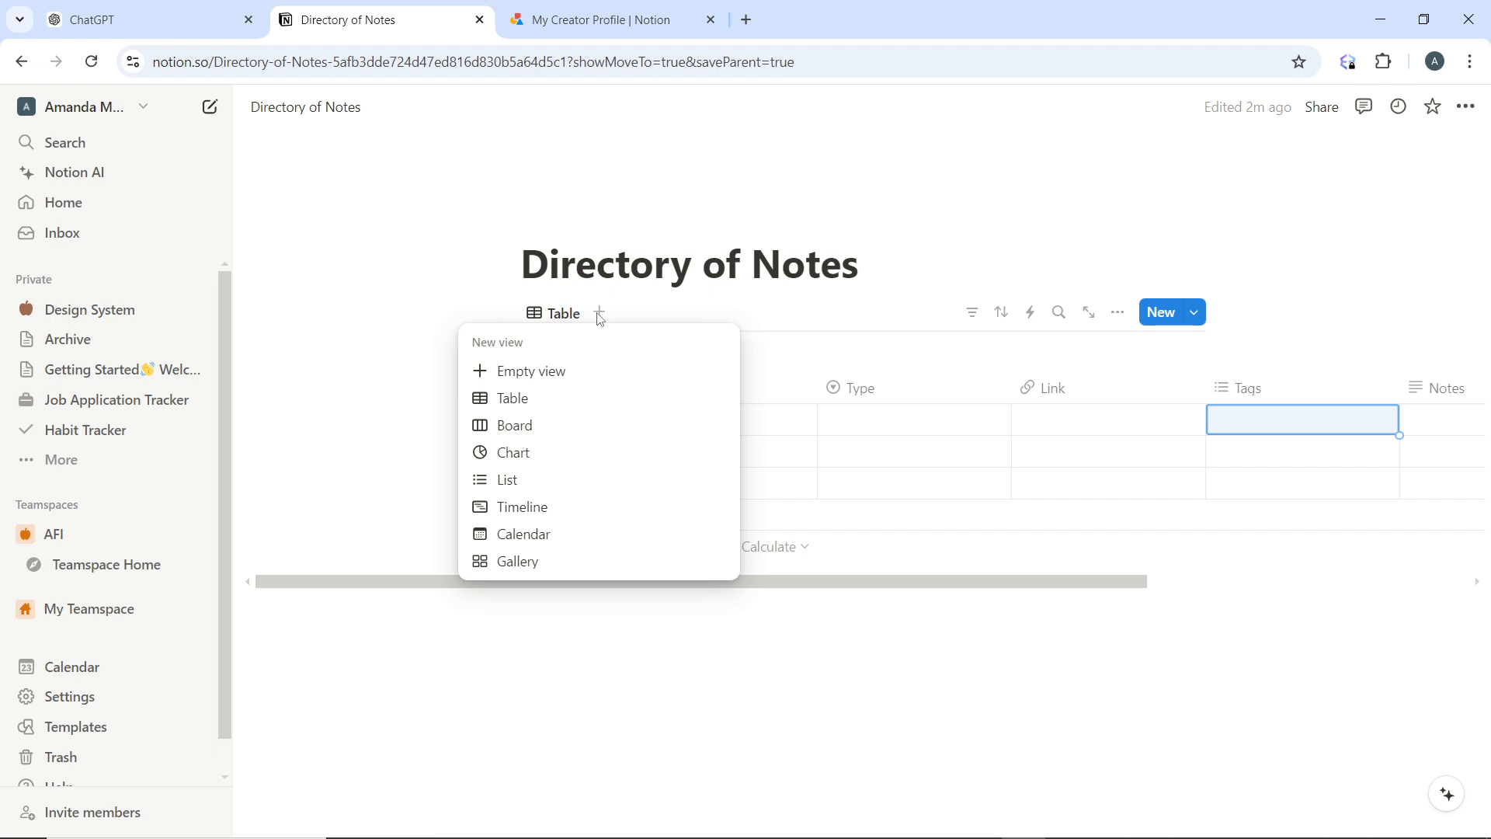
left_click(657, 700)
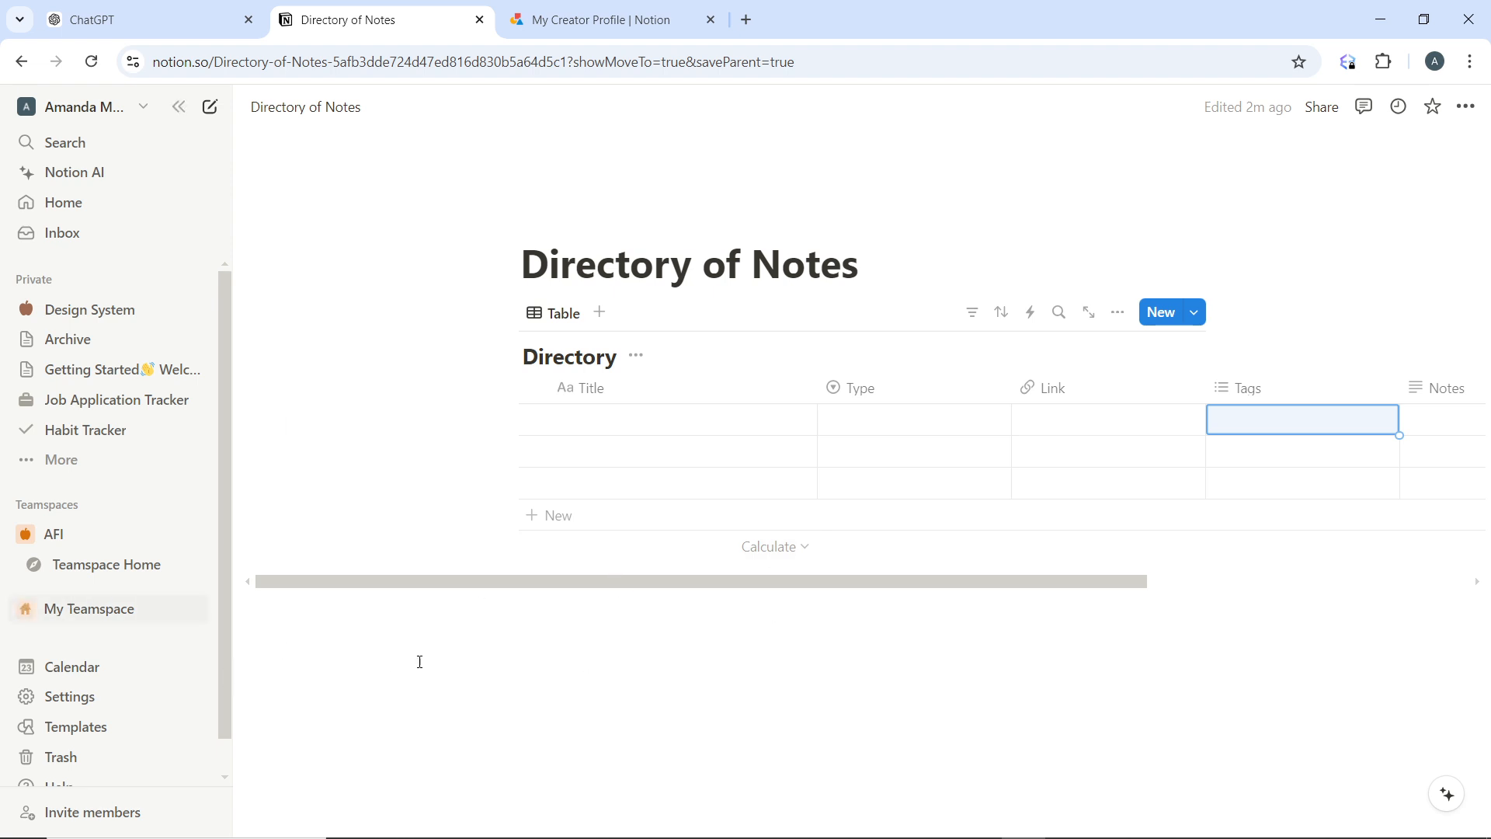
Call up the mention suggestions with "@" in the first row's Notes cell, dismiss them and clear the cell
scroll(1036, 426, "right", 1)
scroll(1036, 427, "right", 5)
left_click(1045, 421)
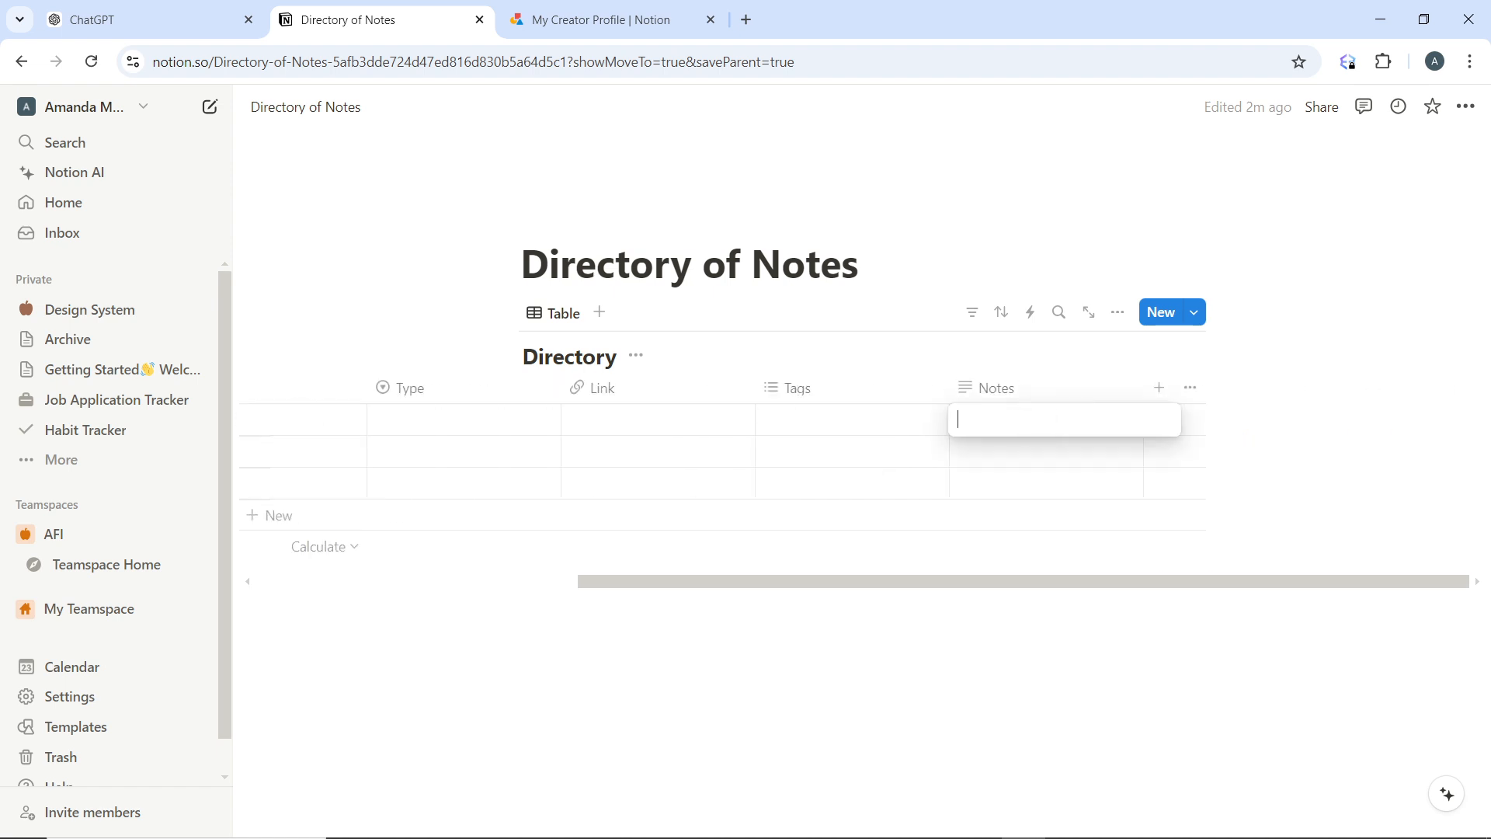
type("@")
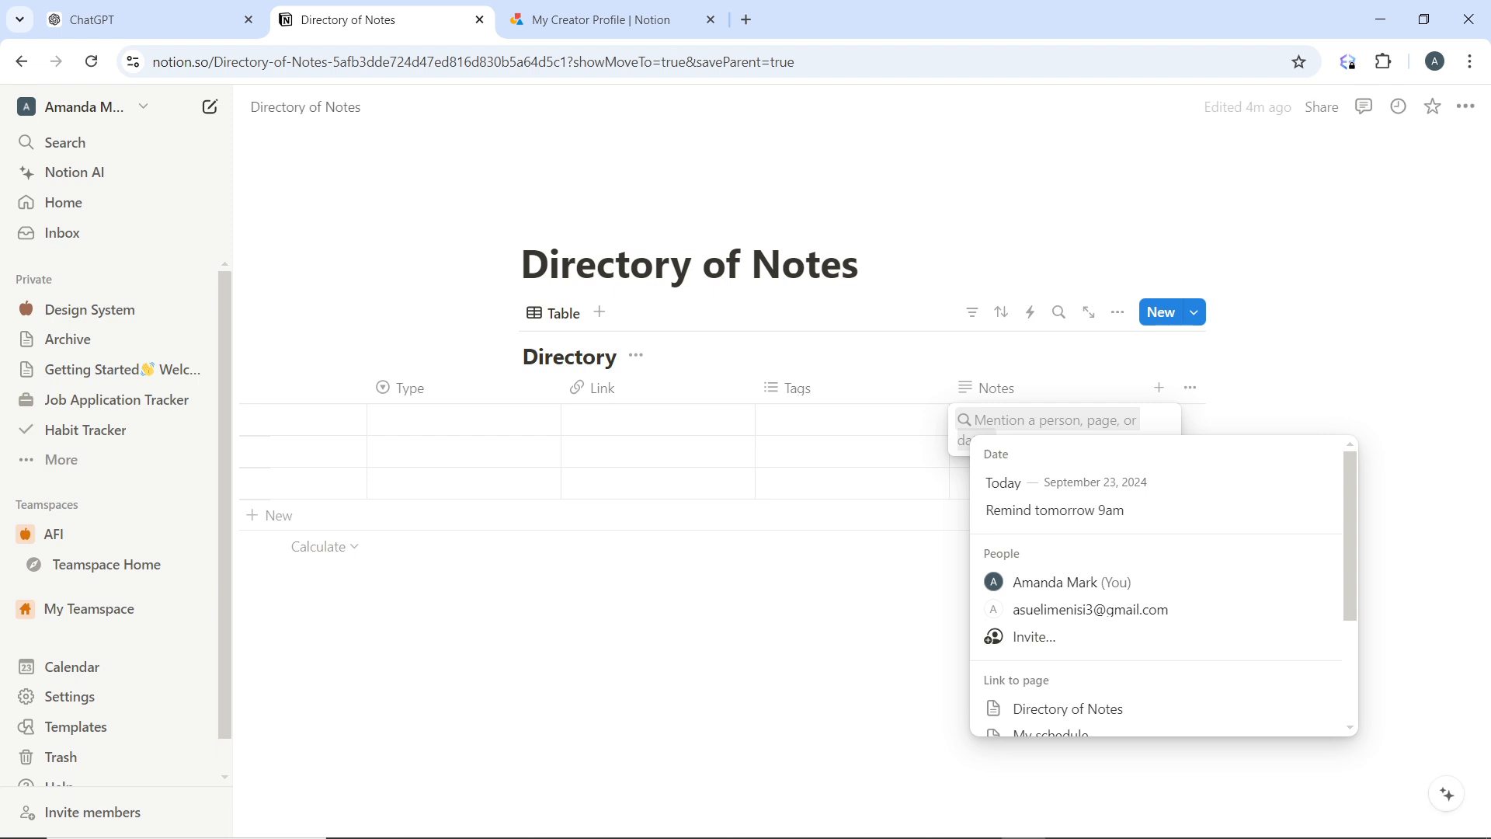
key("Escape")
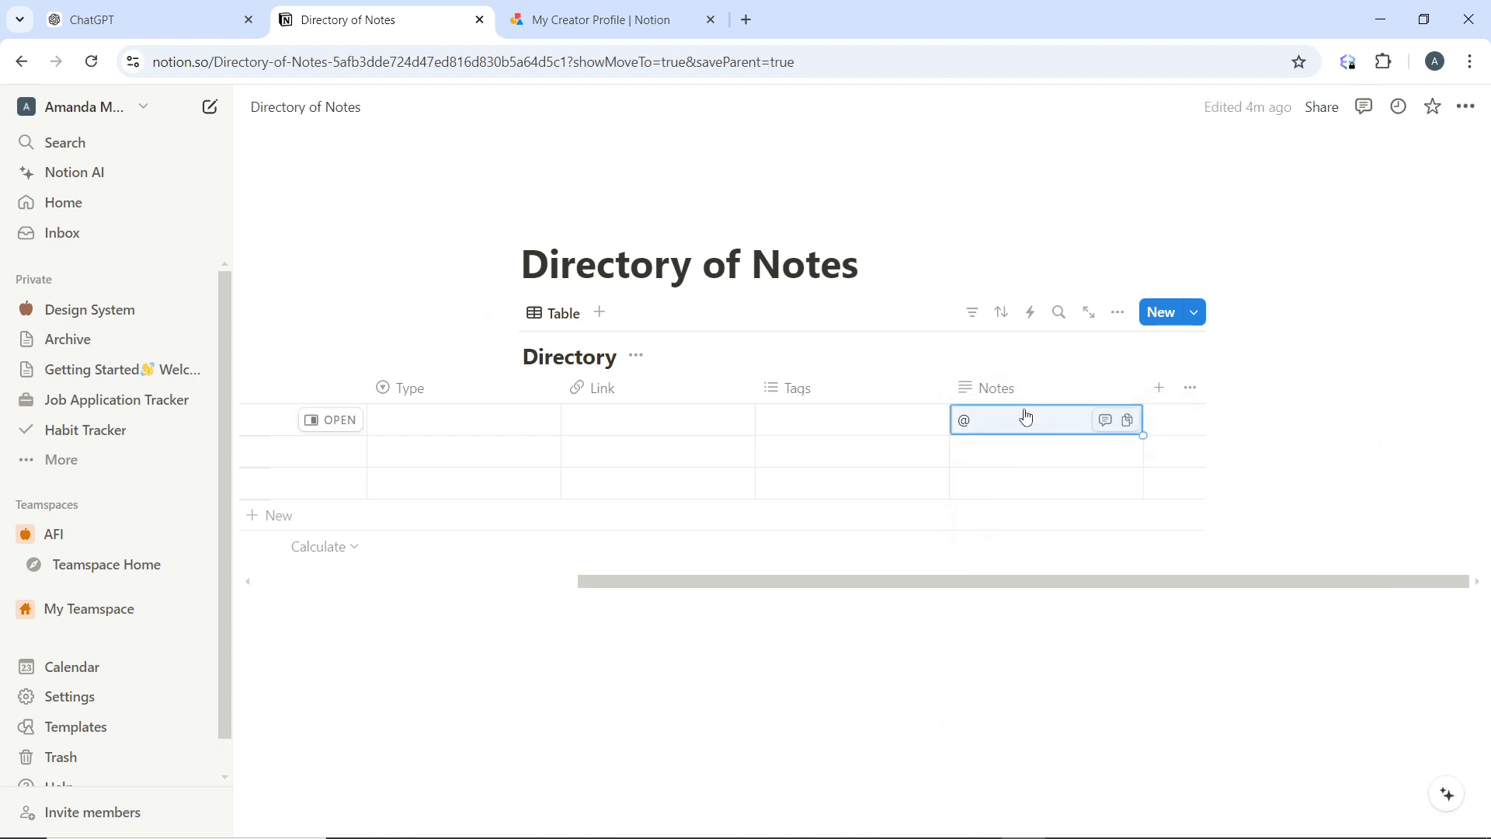
left_click(1027, 418)
key("BackSpace")
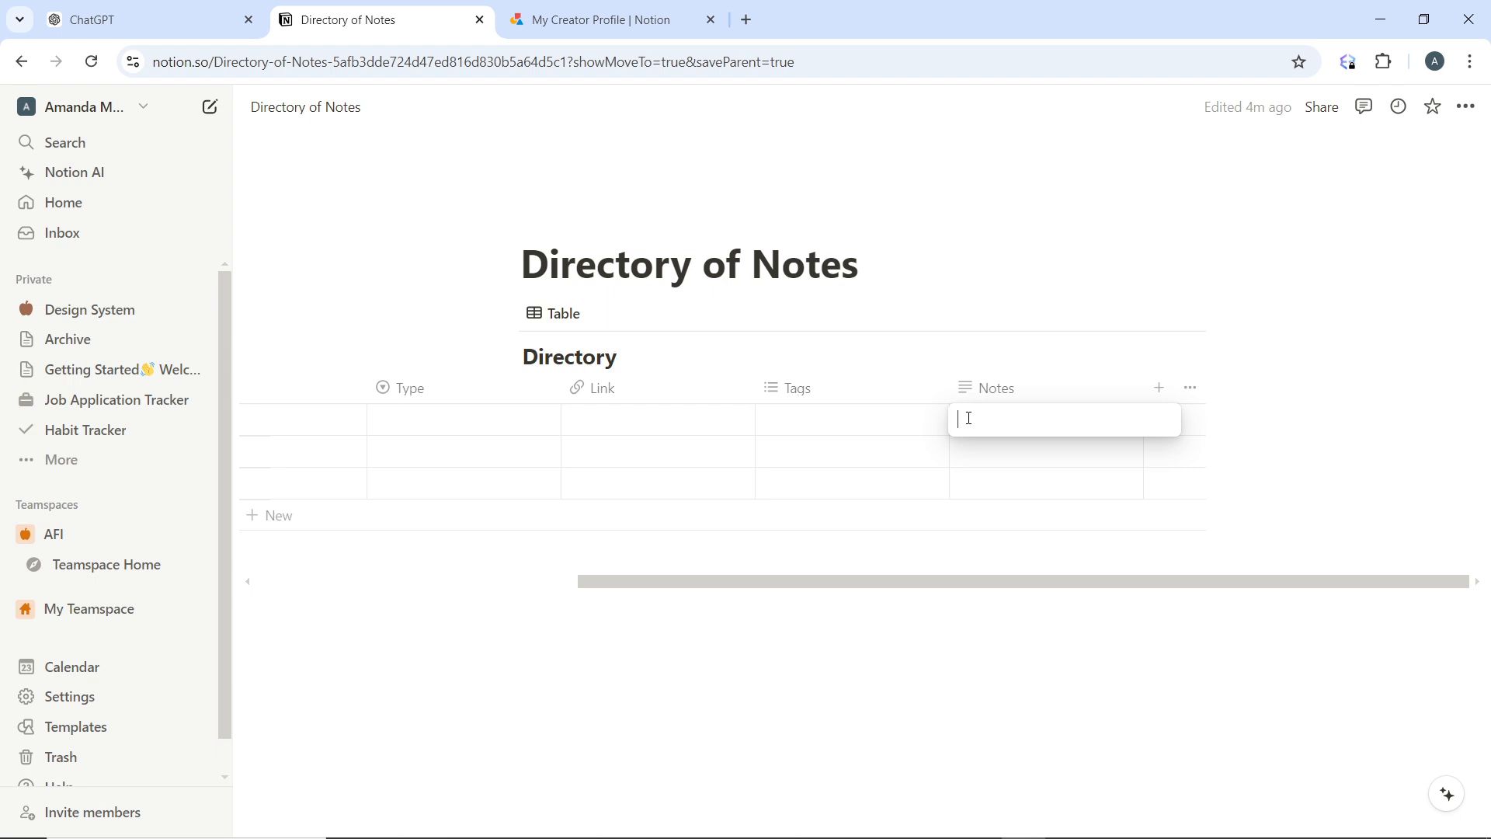
Try the "/em" command in the first row's Notes cell, and empty the cell again
type("/em")
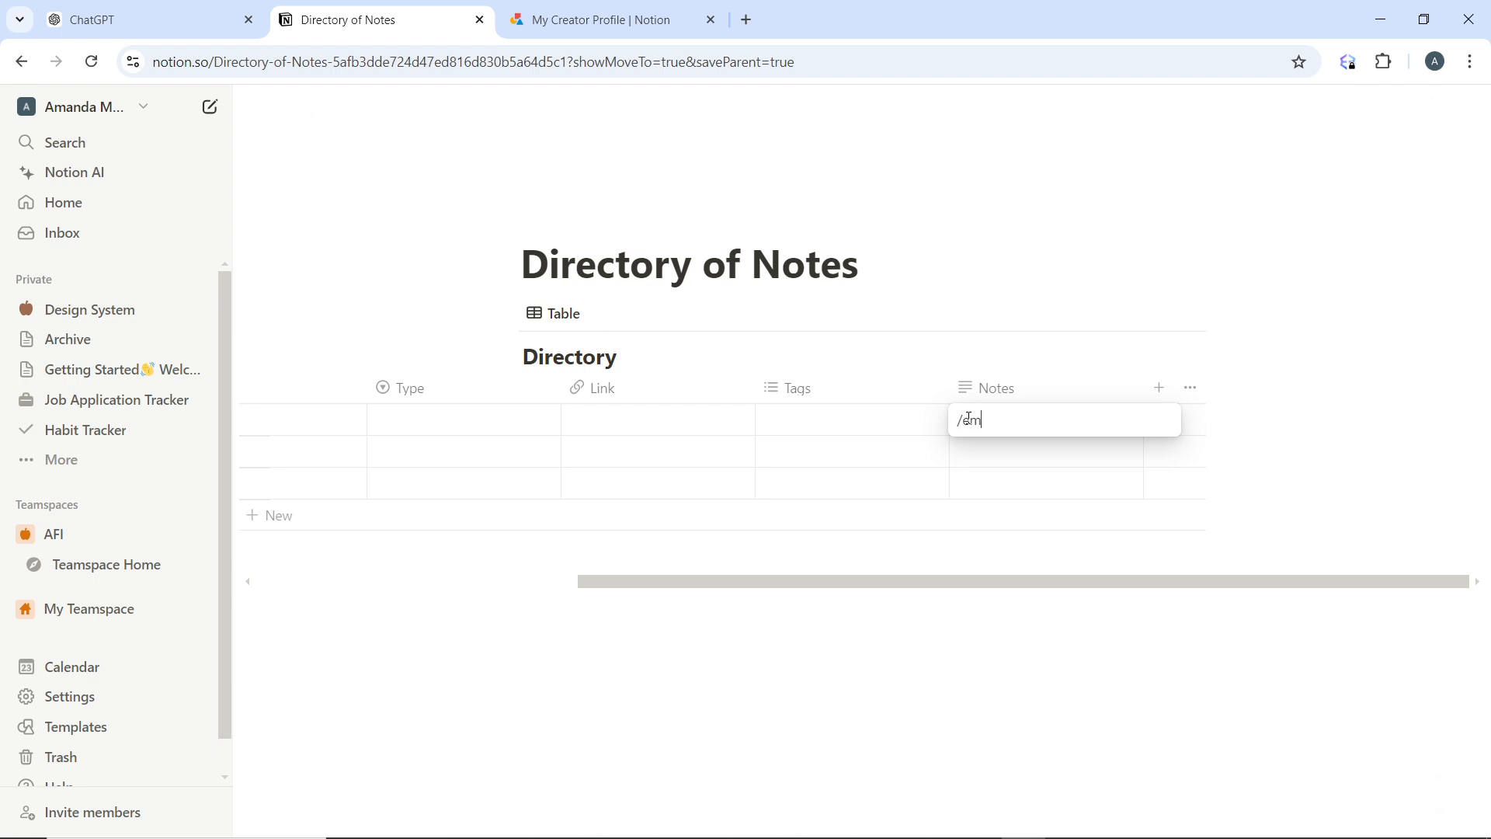
key("BackSpace")
key("BackSpace")
key("BackSpace")
key("Escape")
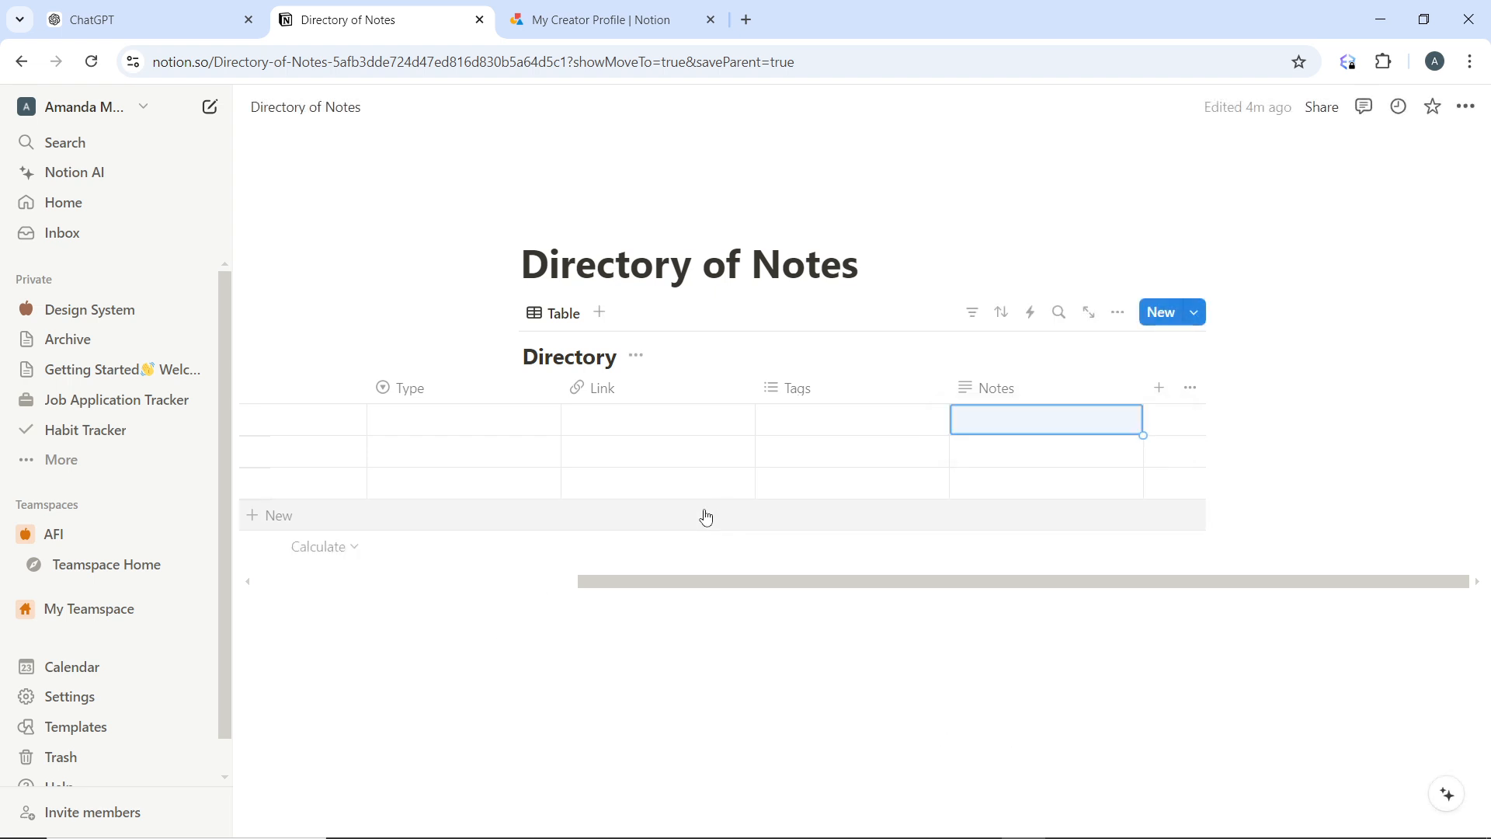
Bring up the embed commands with "/em" in a new text block below the database, and clear the block
left_click(389, 585)
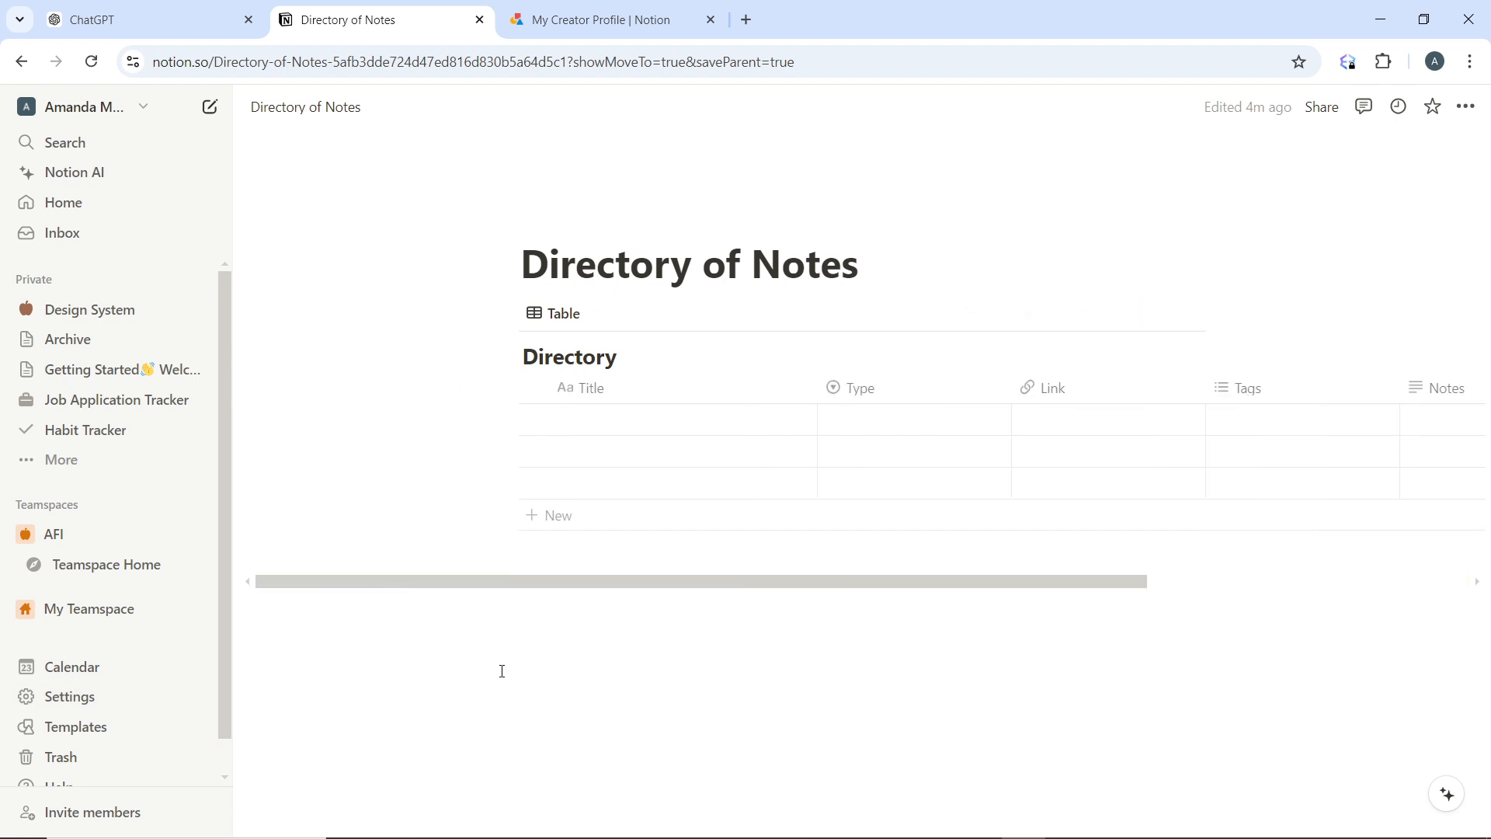
left_click(571, 649)
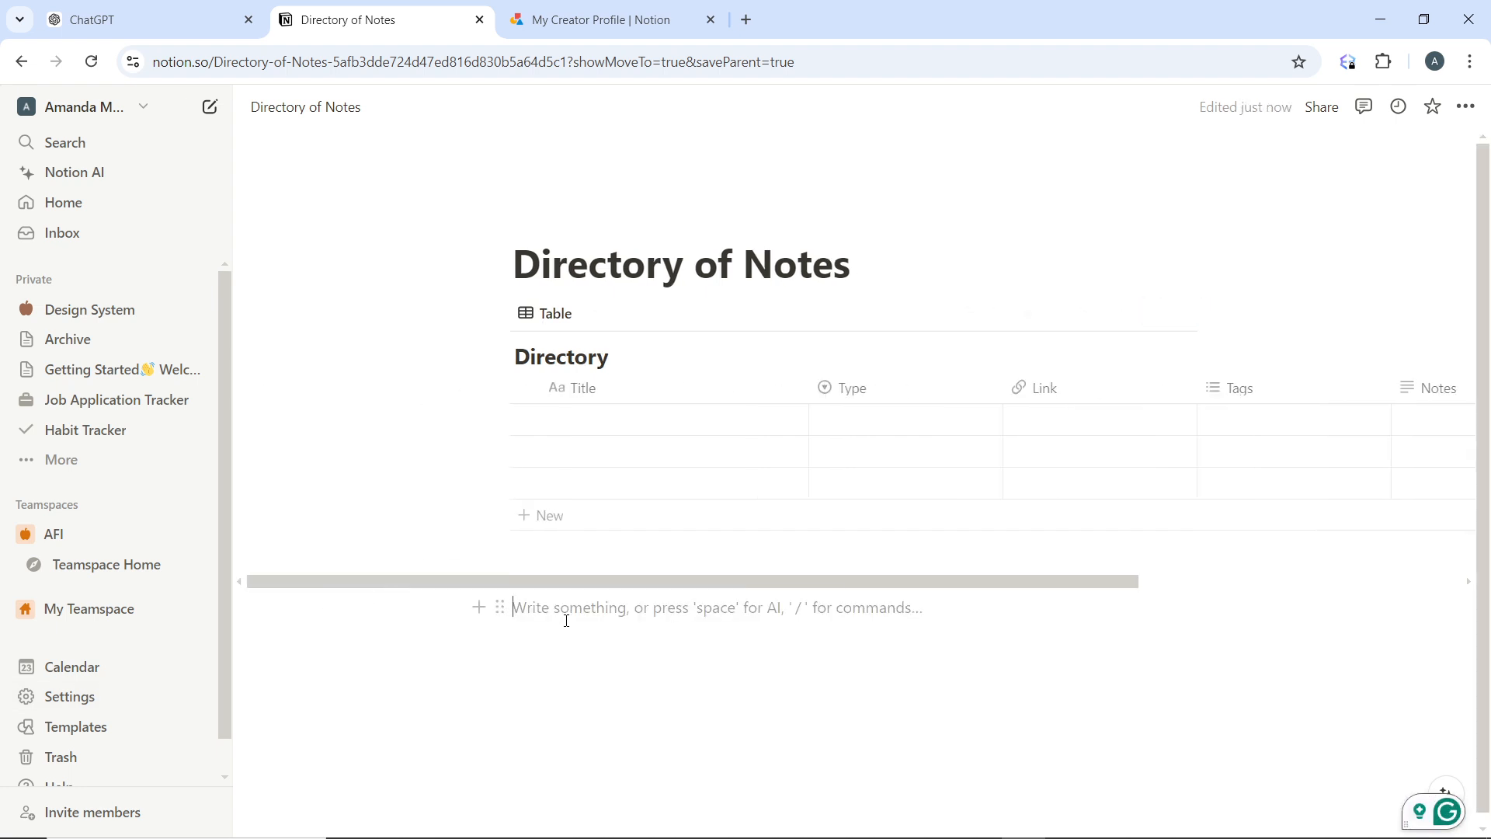
type("/em")
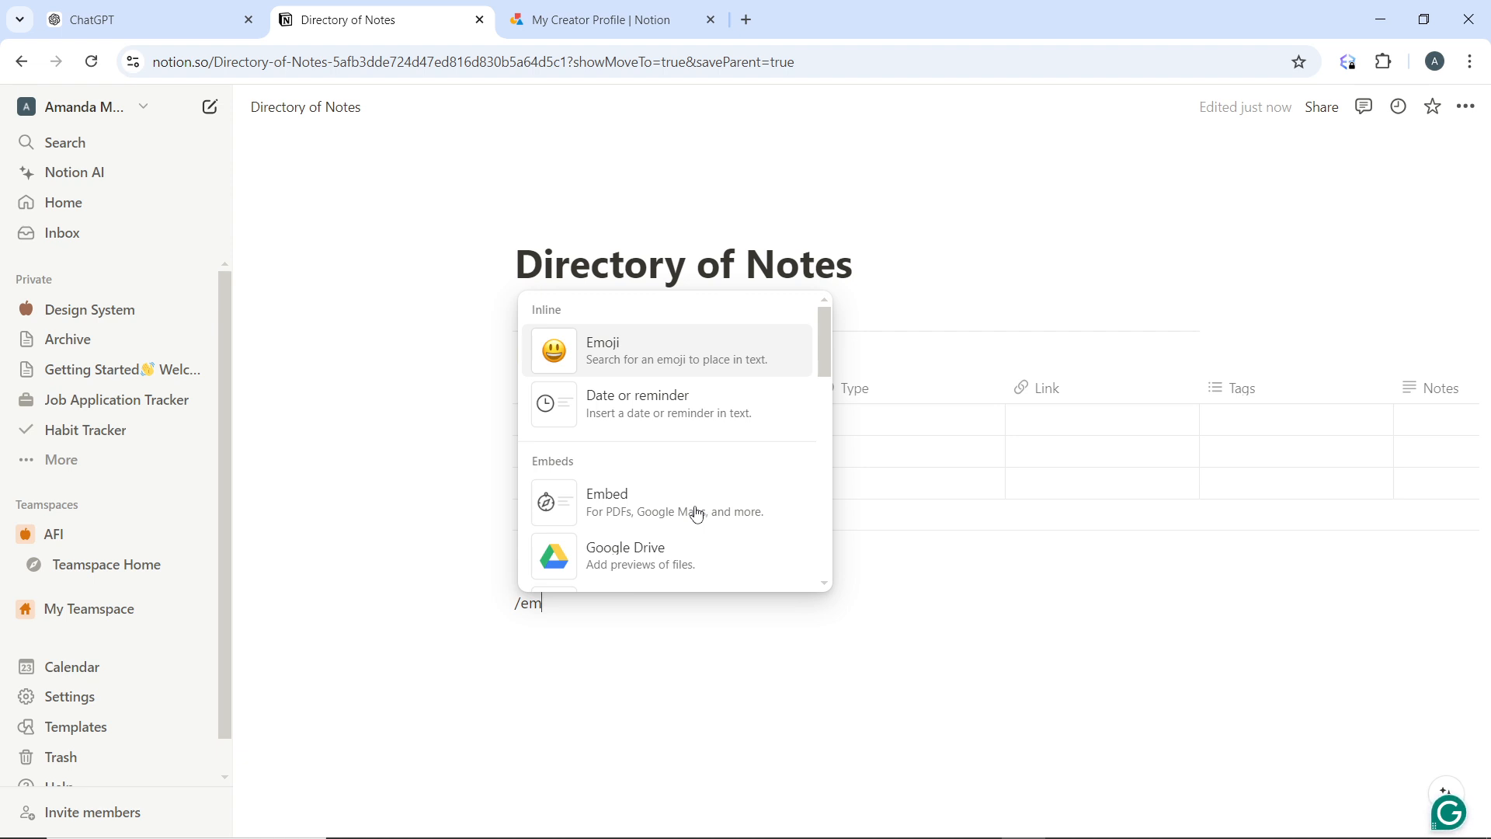
key("BackSpace")
key("BackSpace")
key("BackSpace")
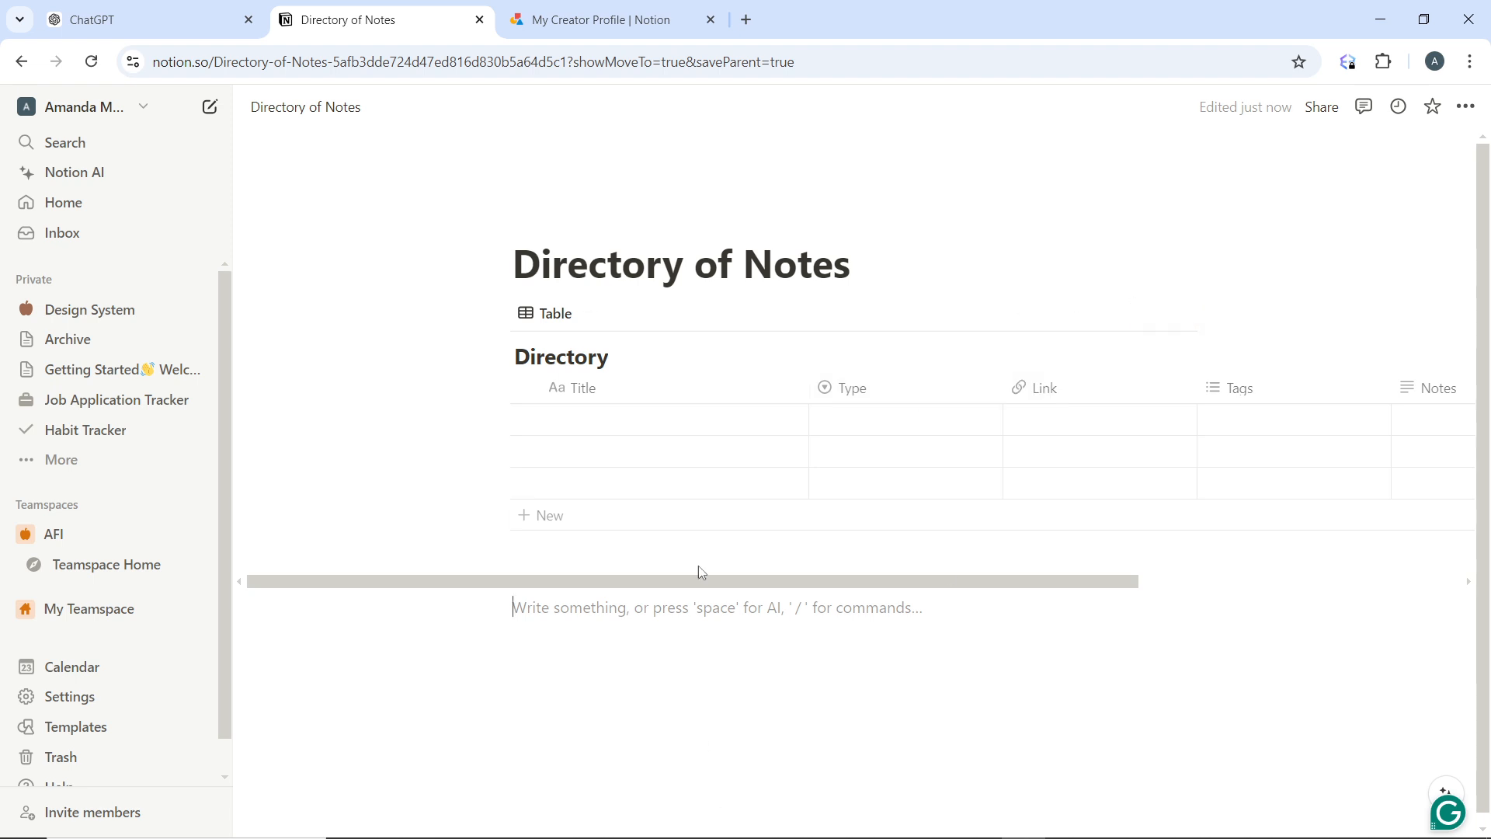
scroll(878, 779, "down", 1)
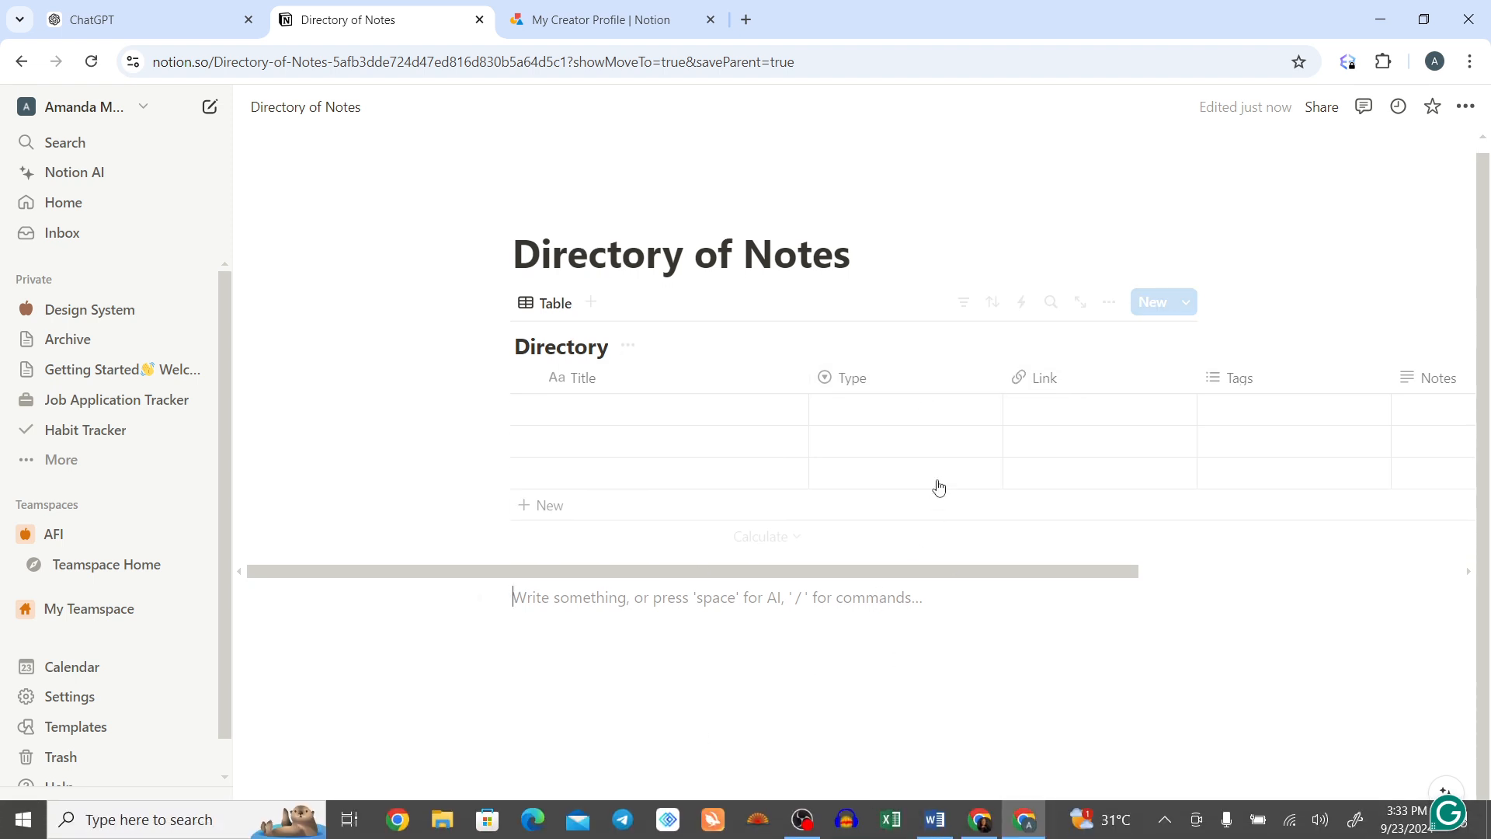